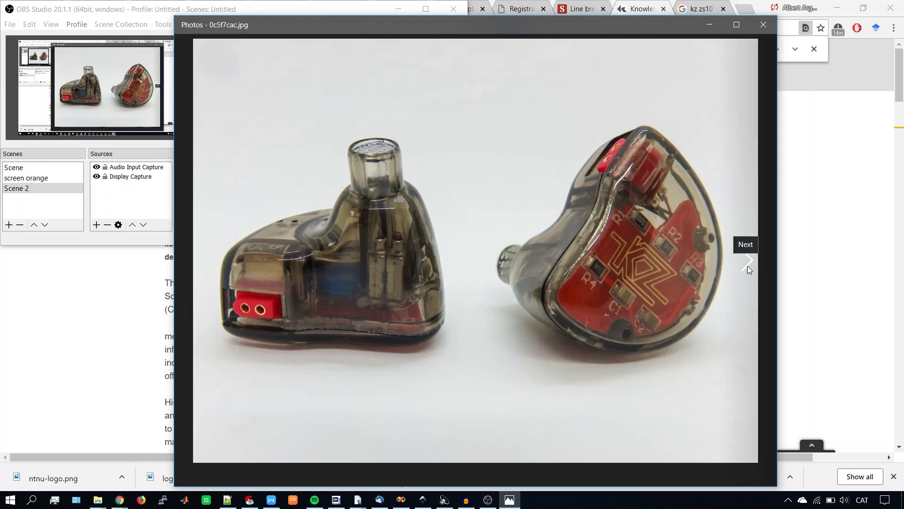
- Move past earphone photo 98c6efb9.jpg to c6e14cfe.jpg, which shows the blue drivers
{"action": "left_click", "coordinate": [748, 267]}
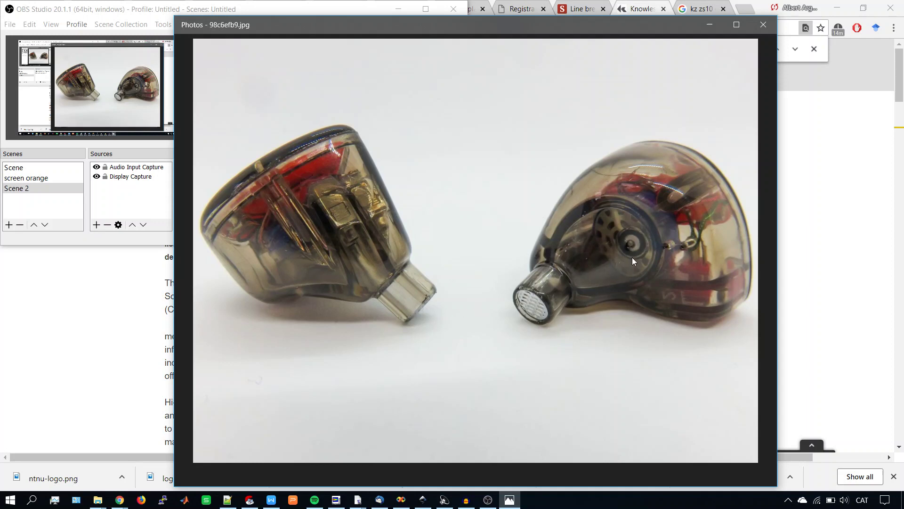
{"action": "scroll", "coordinate": [629, 238], "scroll_direction": "up", "scroll_amount": 2}
{"action": "scroll", "coordinate": [634, 246], "scroll_direction": "up", "scroll_amount": 3}
{"action": "scroll", "coordinate": [634, 249], "scroll_direction": "down", "scroll_amount": 1}
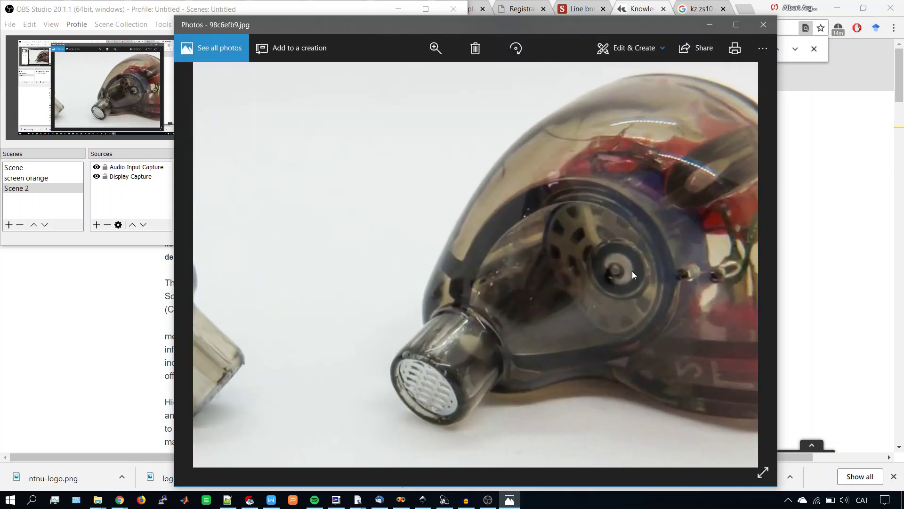
{"action": "scroll", "coordinate": [500, 282], "scroll_direction": "down", "scroll_amount": 1}
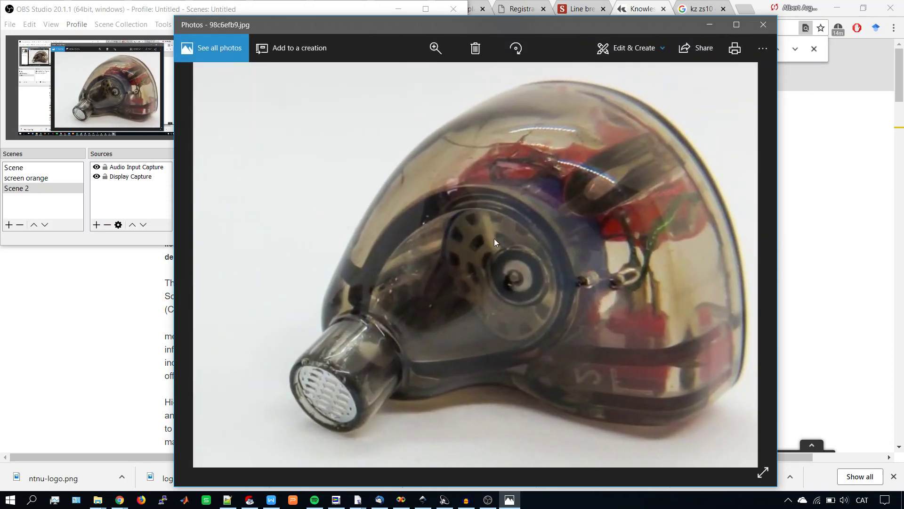
{"action": "scroll", "coordinate": [376, 265], "scroll_direction": "up", "scroll_amount": 1}
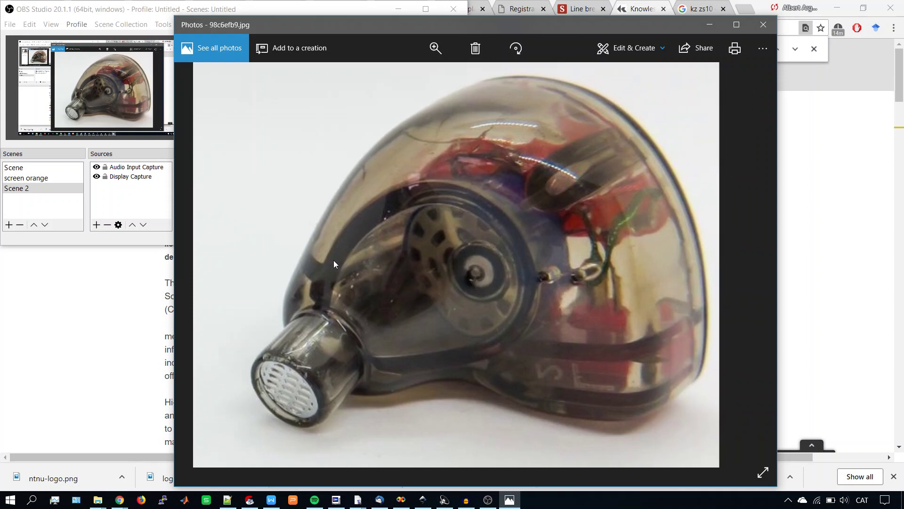
{"action": "scroll", "coordinate": [334, 261], "scroll_direction": "down", "scroll_amount": 1}
{"action": "scroll", "coordinate": [385, 273], "scroll_direction": "up", "scroll_amount": 1}
{"action": "scroll", "coordinate": [467, 262], "scroll_direction": "up", "scroll_amount": 1}
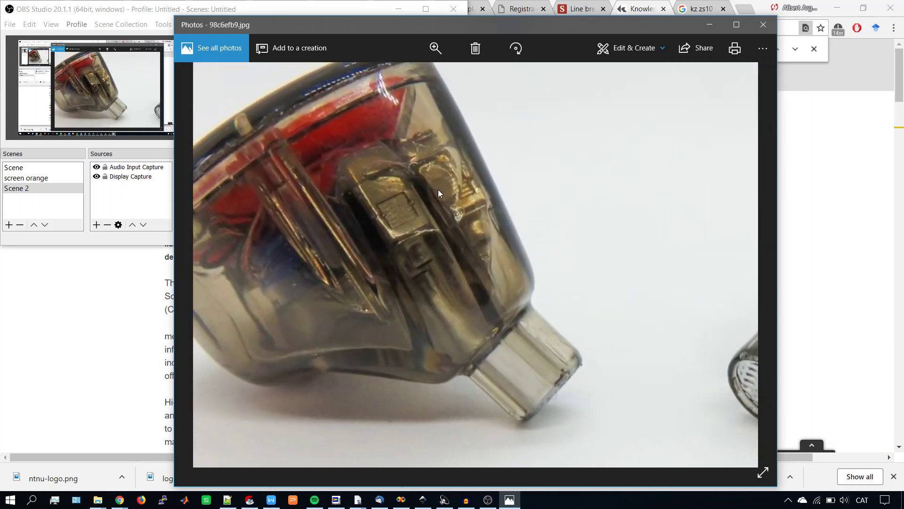
{"action": "scroll", "coordinate": [569, 382], "scroll_direction": "down", "scroll_amount": 2}
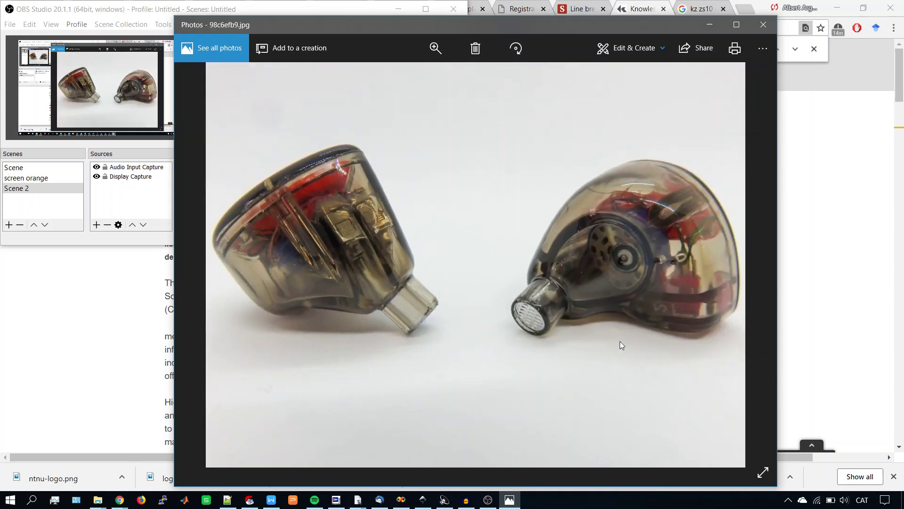
{"action": "key", "text": "Right"}
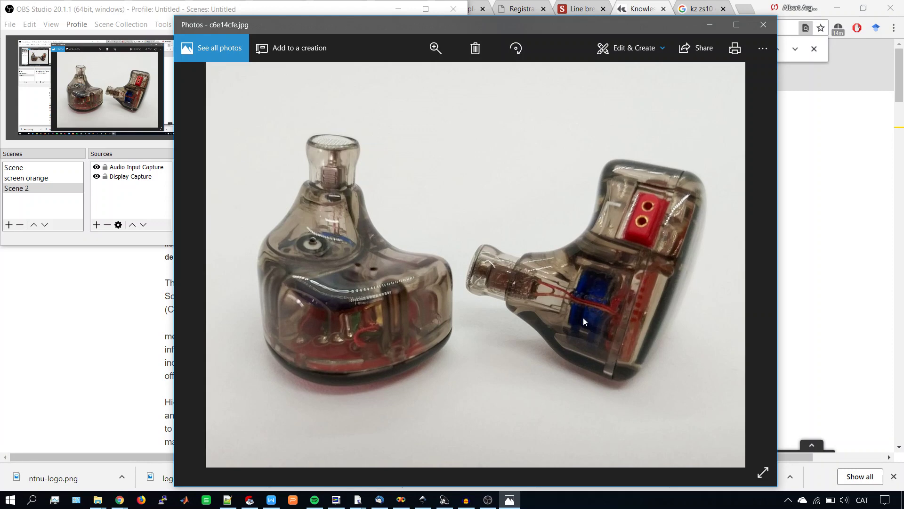
{"action": "scroll", "coordinate": [573, 303], "scroll_direction": "up", "scroll_amount": 2}
{"action": "scroll", "coordinate": [573, 305], "scroll_direction": "down", "scroll_amount": 2}
- Advance from the blue-driver photo c6e14cfe.jpg to KZ-ES4.jpg
{"action": "key", "text": "Right"}
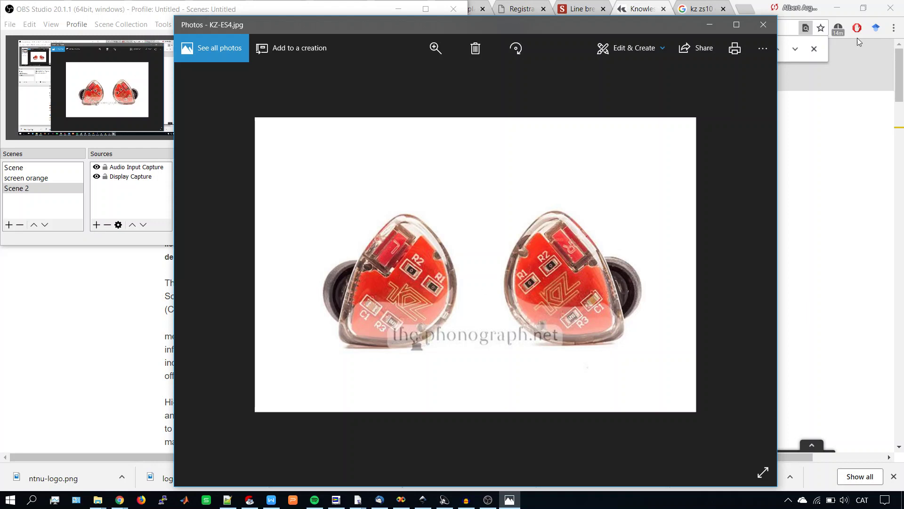
- Minimize the photo viewer, the Knowles browser window and File Explorer
{"action": "left_click", "coordinate": [709, 26]}
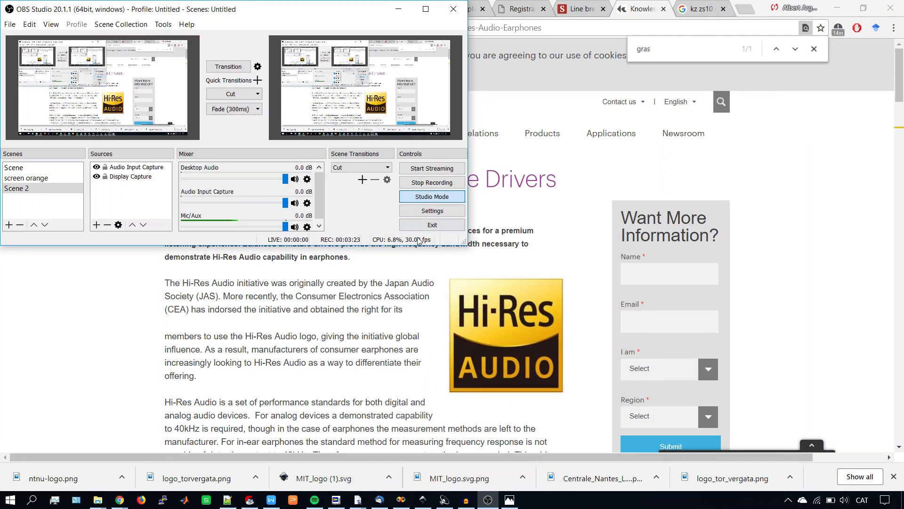
{"action": "left_click", "coordinate": [399, 9]}
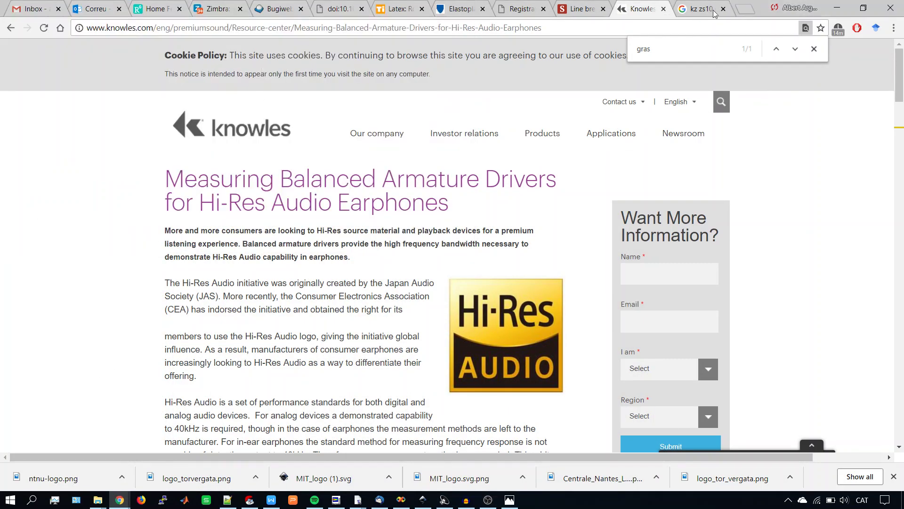
{"action": "left_click", "coordinate": [836, 8]}
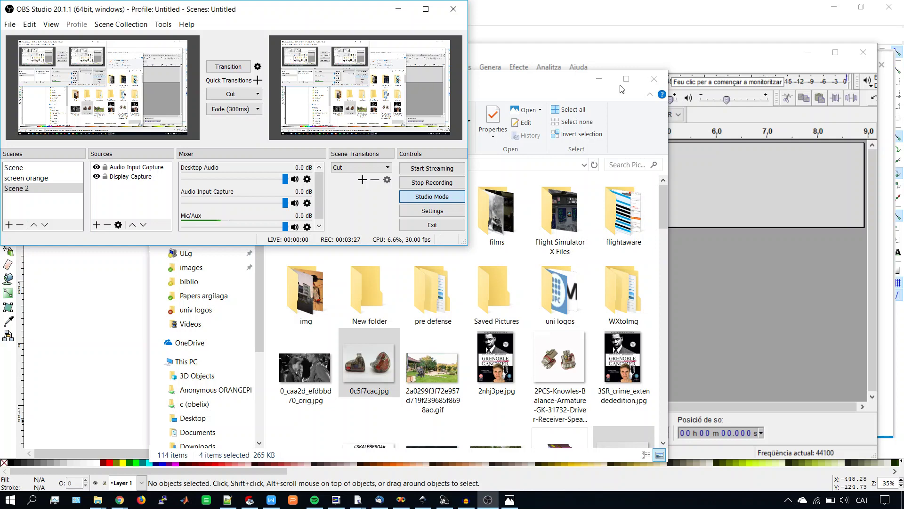
{"action": "left_click", "coordinate": [97, 500]}
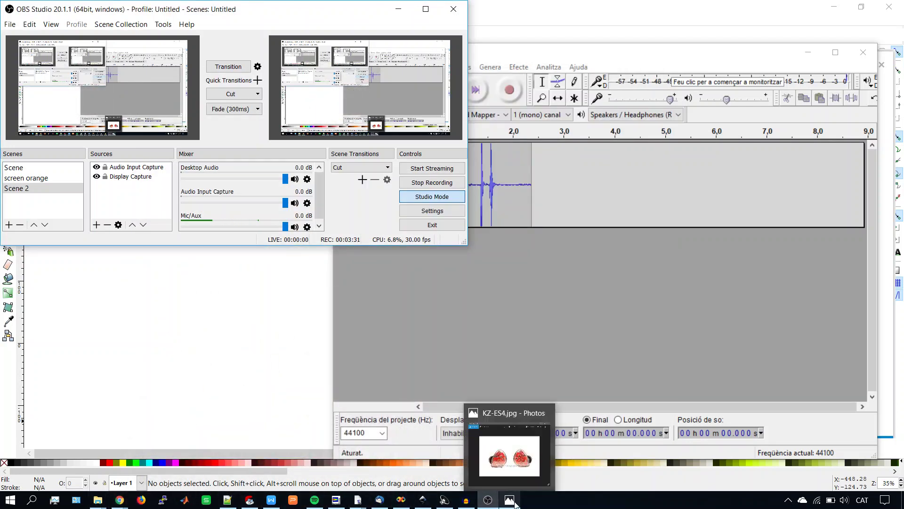
{"action": "mouse_move", "coordinate": [119, 499]}
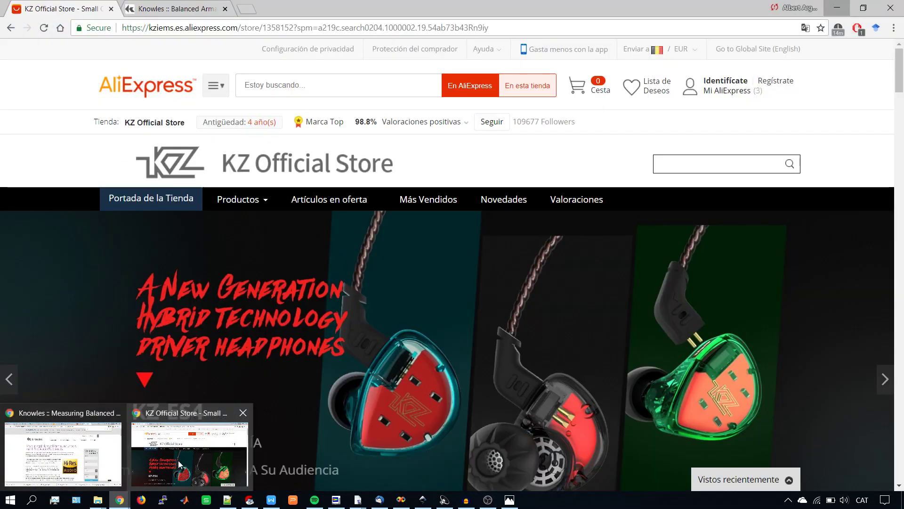
- Compare the KZ ES4 and ZS10 prices in the KZ Official Store, then go to the Knowles page
{"action": "left_click", "coordinate": [180, 466]}
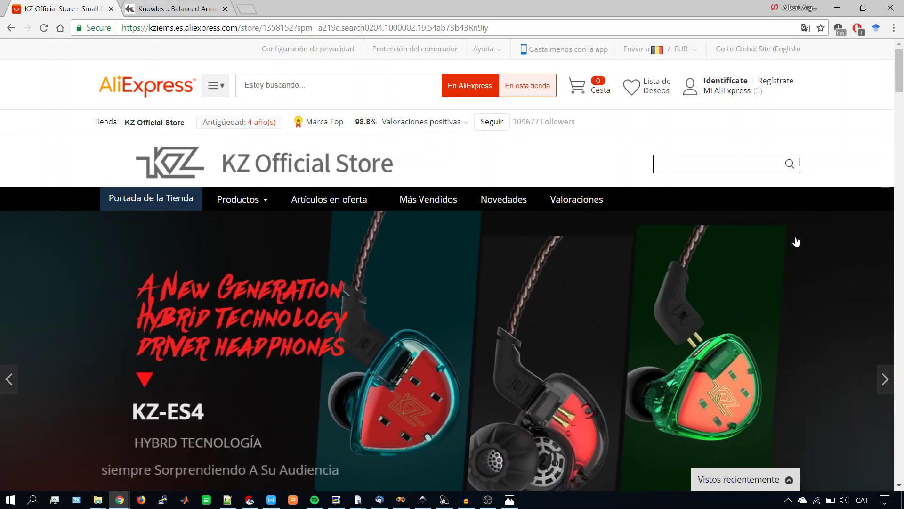
{"action": "scroll", "coordinate": [704, 262], "scroll_direction": "down", "scroll_amount": 3}
{"action": "scroll", "coordinate": [705, 264], "scroll_direction": "down", "scroll_amount": 3}
{"action": "scroll", "coordinate": [704, 267], "scroll_direction": "down", "scroll_amount": 8}
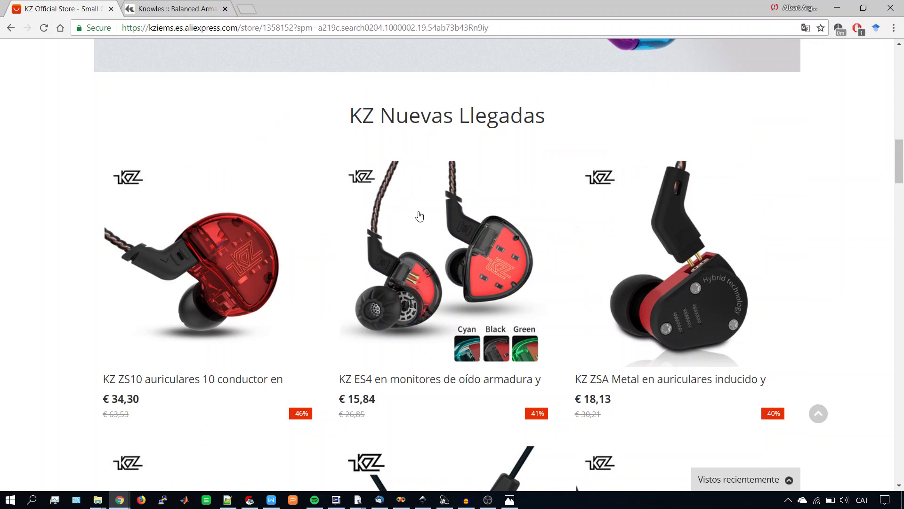
{"action": "double_click", "coordinate": [360, 399]}
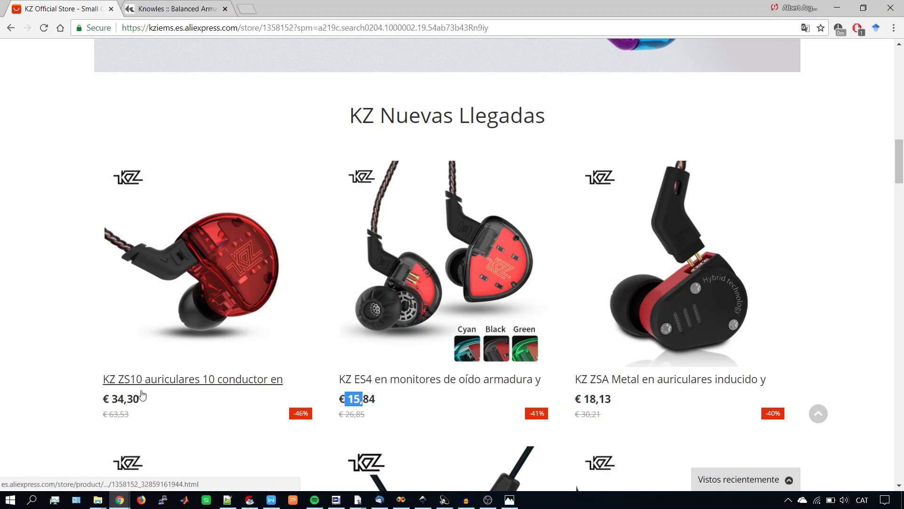
{"action": "left_click_drag", "start_coordinate": [111, 399], "coordinate": [128, 401]}
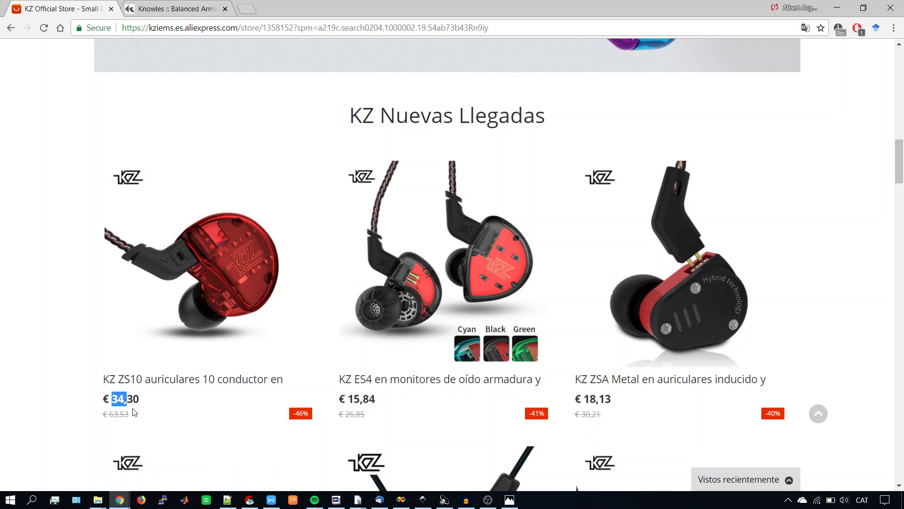
{"action": "scroll", "coordinate": [533, 292], "scroll_direction": "up", "scroll_amount": 5}
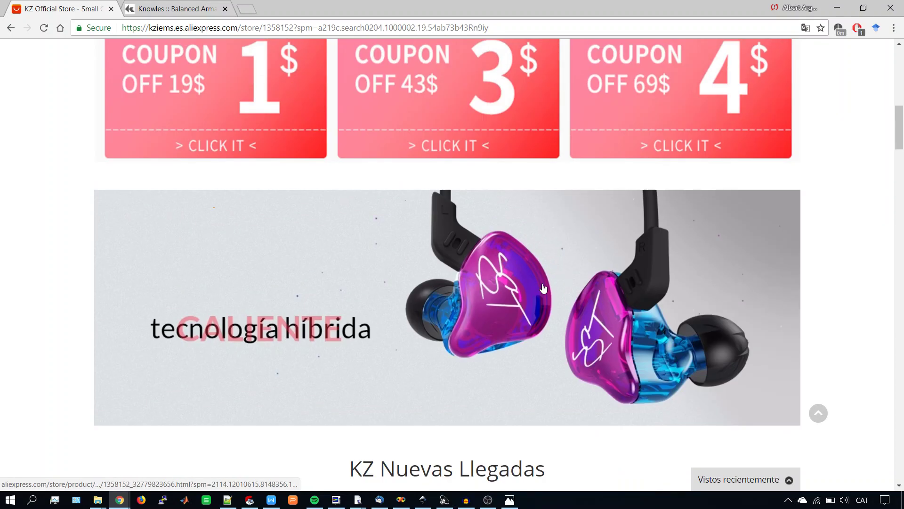
{"action": "scroll", "coordinate": [543, 288], "scroll_direction": "down", "scroll_amount": 6}
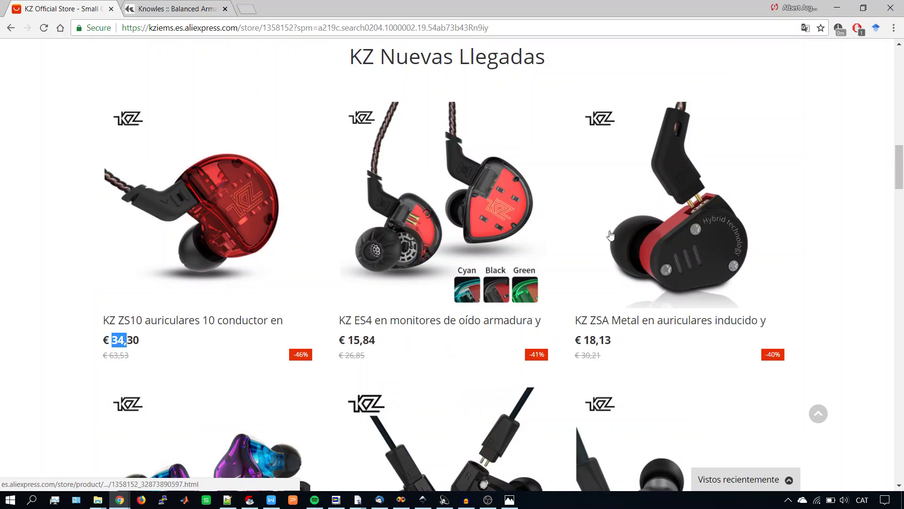
{"action": "scroll", "coordinate": [433, 212], "scroll_direction": "up", "scroll_amount": 4}
{"action": "left_click", "coordinate": [181, 9]}
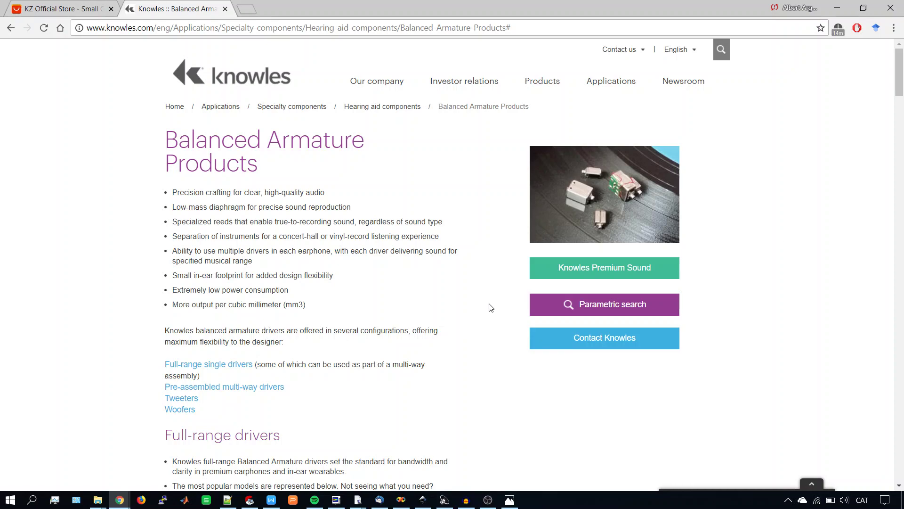
{"action": "scroll", "coordinate": [452, 290], "scroll_direction": "down", "scroll_amount": 3}
{"action": "scroll", "coordinate": [448, 287], "scroll_direction": "up", "scroll_amount": 3}
{"action": "scroll", "coordinate": [449, 287], "scroll_direction": "down", "scroll_amount": 3}
{"action": "scroll", "coordinate": [448, 287], "scroll_direction": "up", "scroll_amount": 3}
- Mark the 'true to recording' and 'separation of instruments' phrases in the feature bullets
{"action": "left_click_drag", "start_coordinate": [276, 222], "coordinate": [314, 222]}
{"action": "left_click_drag", "start_coordinate": [182, 236], "coordinate": [259, 236]}
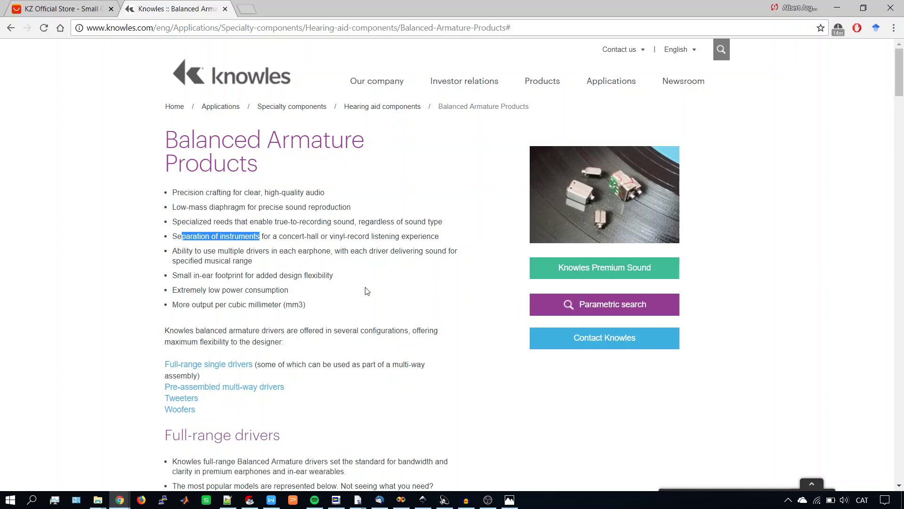
{"action": "scroll", "coordinate": [141, 306], "scroll_direction": "down", "scroll_amount": 3}
{"action": "scroll", "coordinate": [145, 304], "scroll_direction": "down", "scroll_amount": 1}
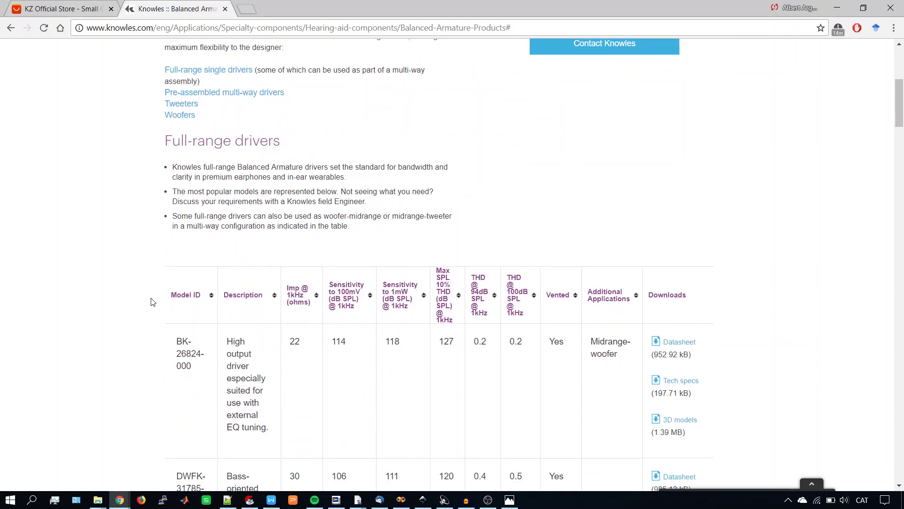
{"action": "scroll", "coordinate": [152, 300], "scroll_direction": "up", "scroll_amount": 1}
{"action": "scroll", "coordinate": [156, 297], "scroll_direction": "up", "scroll_amount": 2}
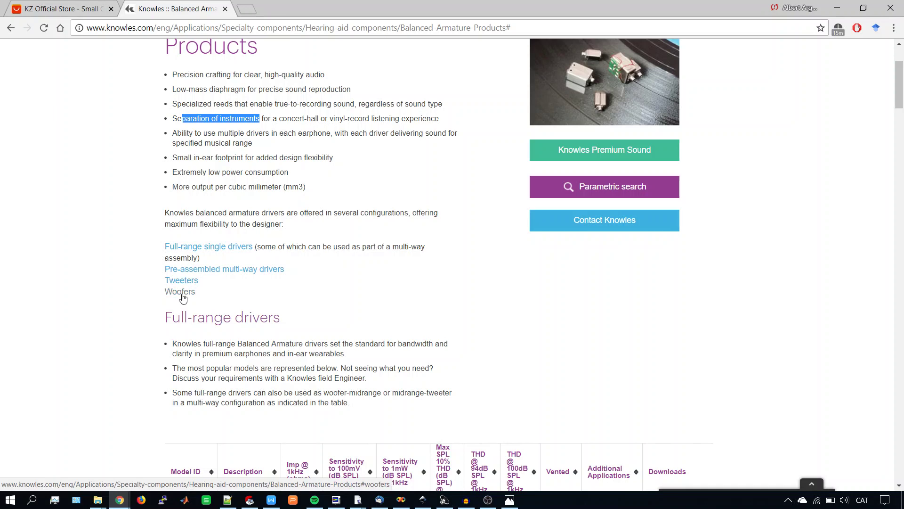
{"action": "scroll", "coordinate": [261, 312], "scroll_direction": "down", "scroll_amount": 2}
{"action": "scroll", "coordinate": [224, 297], "scroll_direction": "down", "scroll_amount": 2}
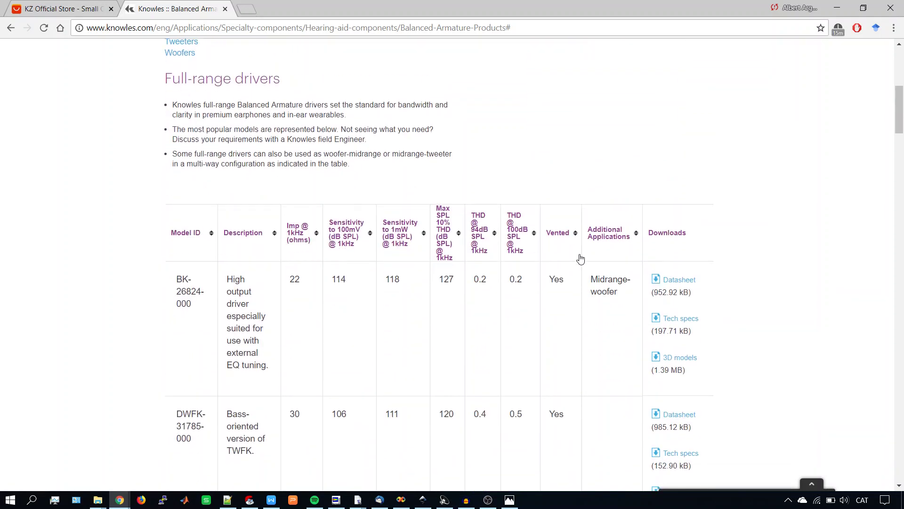
{"action": "scroll", "coordinate": [428, 202], "scroll_direction": "down", "scroll_amount": 2}
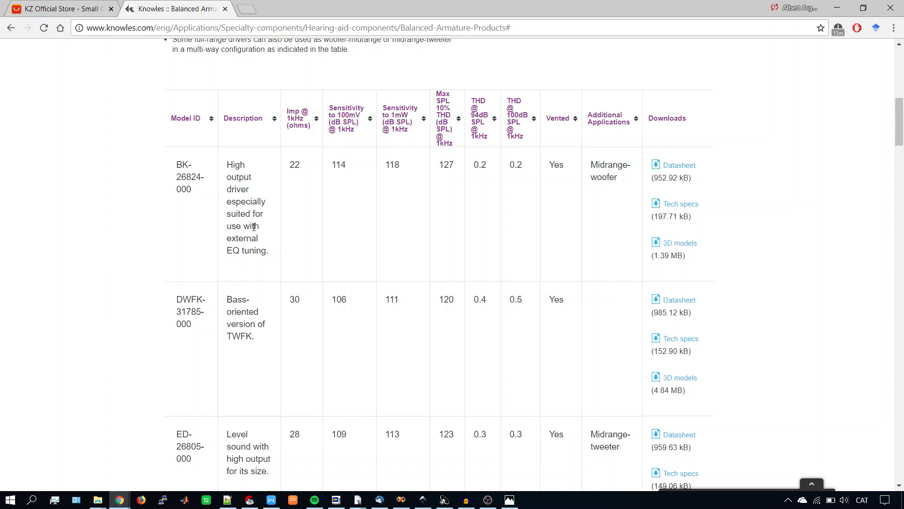
- Open the BK-26824-000 datasheet PDF from its row in the Full-range drivers table
{"action": "double_click", "coordinate": [228, 251]}
{"action": "left_click", "coordinate": [678, 174]}
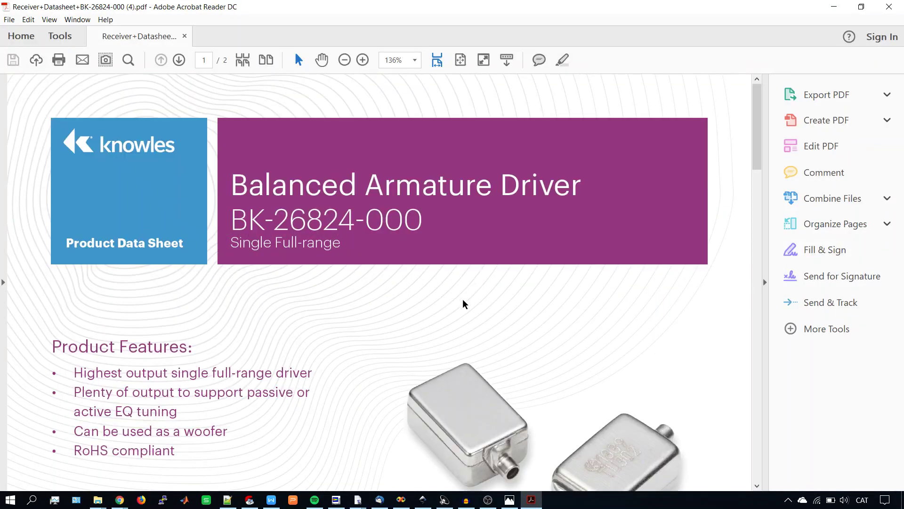
{"action": "scroll", "coordinate": [463, 304], "scroll_direction": "down", "scroll_amount": 3}
{"action": "scroll", "coordinate": [463, 283], "scroll_direction": "down", "scroll_amount": 1}
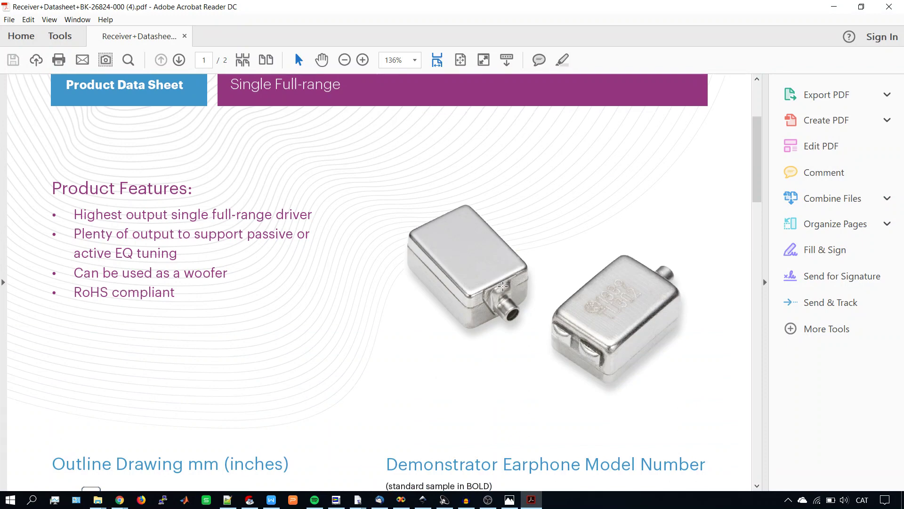
{"action": "scroll", "coordinate": [489, 293], "scroll_direction": "down", "scroll_amount": 6}
{"action": "scroll", "coordinate": [487, 293], "scroll_direction": "down", "scroll_amount": 3}
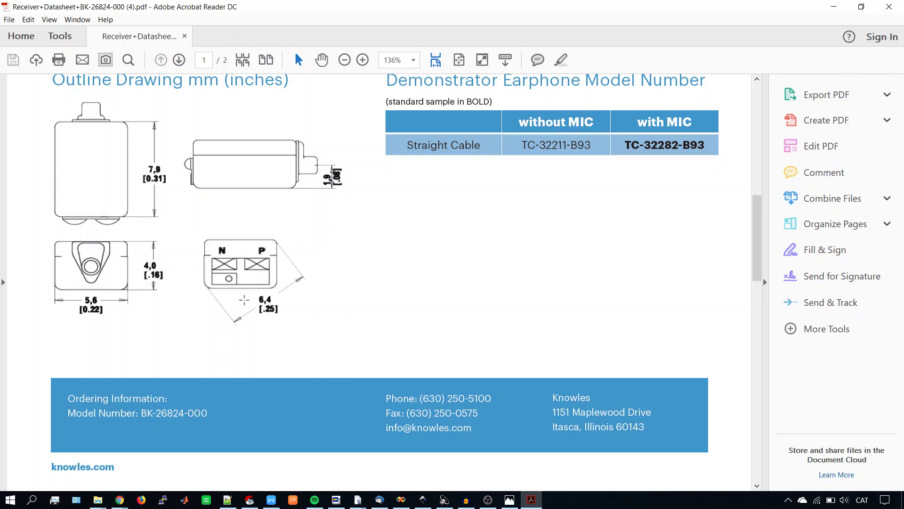
{"action": "scroll", "coordinate": [336, 308], "scroll_direction": "down", "scroll_amount": 4}
{"action": "scroll", "coordinate": [338, 304], "scroll_direction": "down", "scroll_amount": 10}
{"action": "scroll", "coordinate": [337, 301], "scroll_direction": "down", "scroll_amount": 5}
{"action": "scroll", "coordinate": [337, 302], "scroll_direction": "up", "scroll_amount": 2}
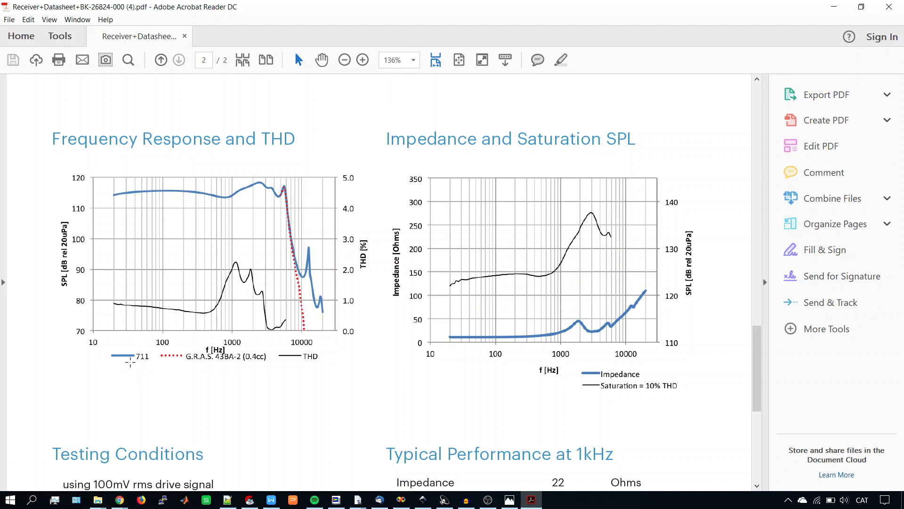
{"action": "scroll", "coordinate": [130, 361], "scroll_direction": "down", "scroll_amount": 1}
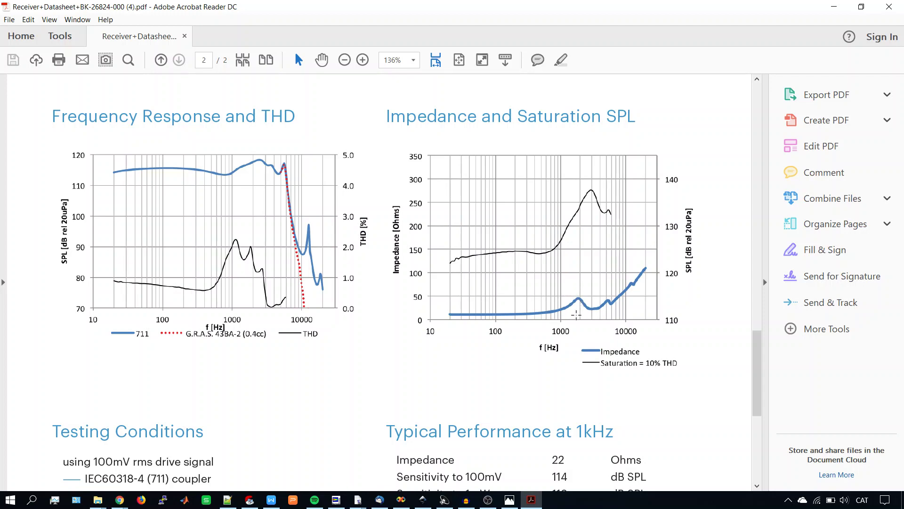
{"action": "scroll", "coordinate": [579, 313], "scroll_direction": "down", "scroll_amount": 4}
{"action": "scroll", "coordinate": [584, 312], "scroll_direction": "down", "scroll_amount": 5}
{"action": "scroll", "coordinate": [584, 314], "scroll_direction": "up", "scroll_amount": 4}
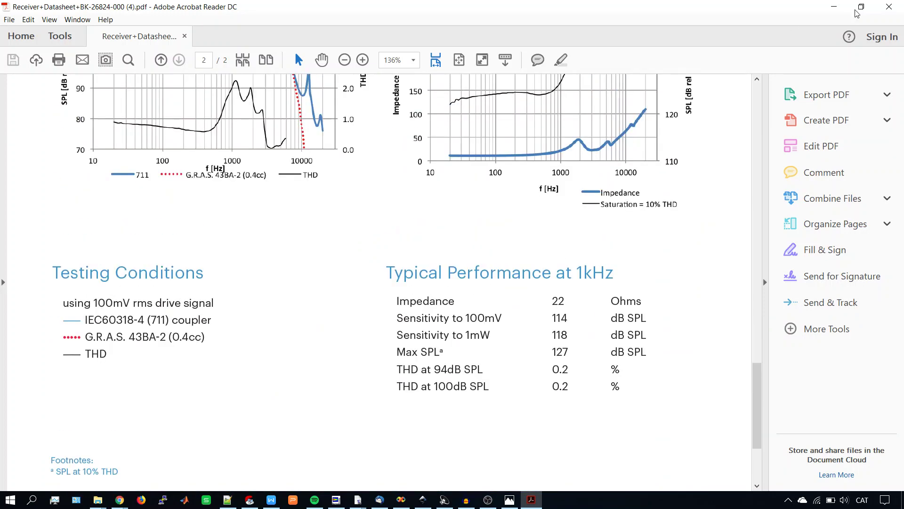
- Exit Acrobat Reader after viewing the BK-26824-000 Typical Performance at 1kHz figures
{"action": "left_click", "coordinate": [889, 7]}
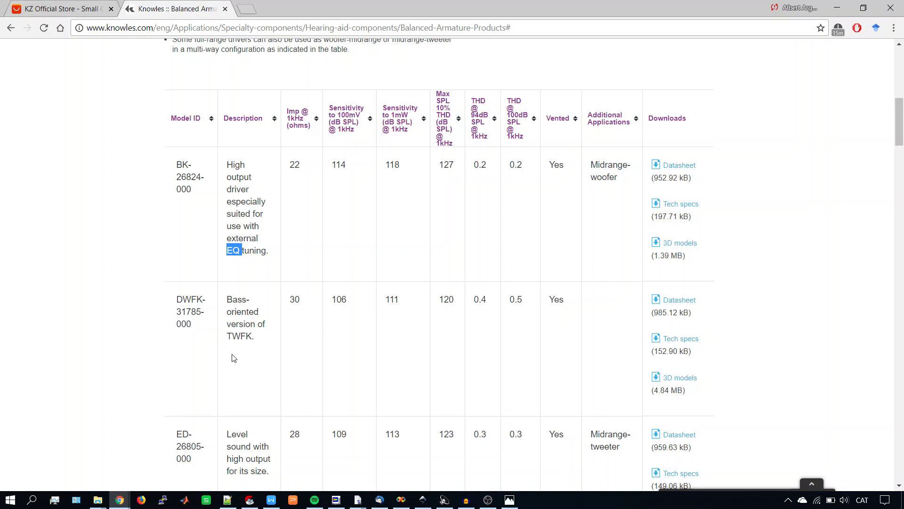
{"action": "scroll", "coordinate": [250, 349], "scroll_direction": "down", "scroll_amount": 3}
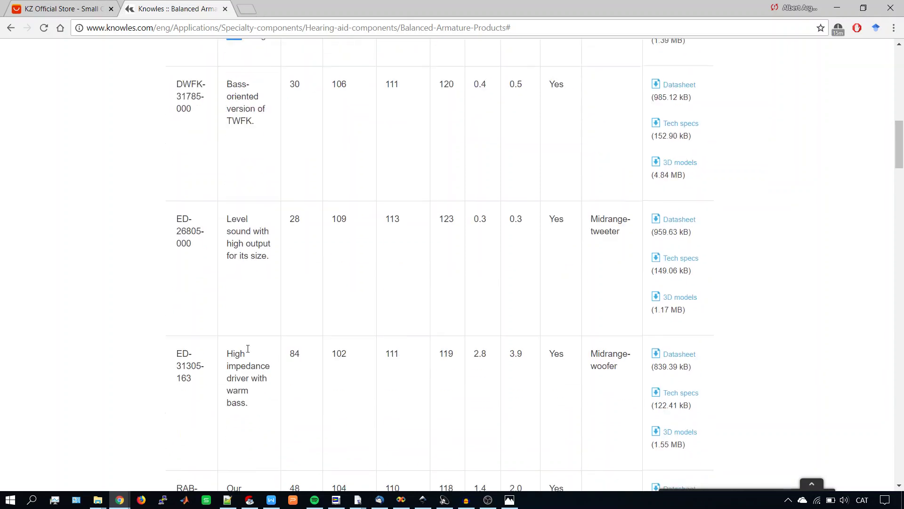
{"action": "scroll", "coordinate": [228, 270], "scroll_direction": "down", "scroll_amount": 1}
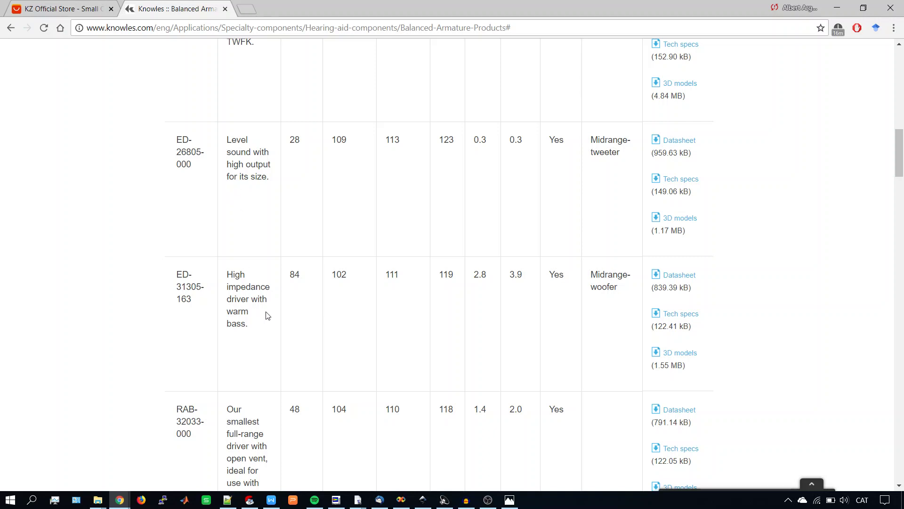
{"action": "scroll", "coordinate": [262, 318], "scroll_direction": "down", "scroll_amount": 2}
{"action": "scroll", "coordinate": [240, 268], "scroll_direction": "down", "scroll_amount": 1}
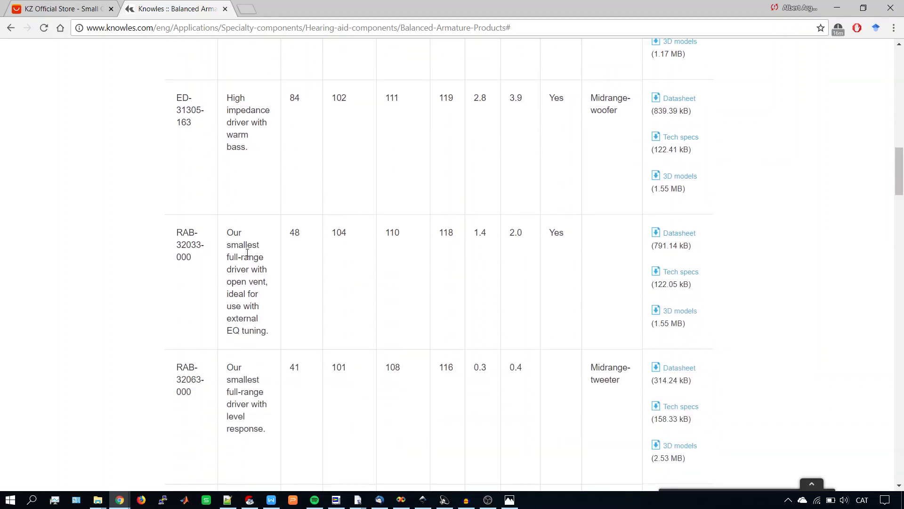
{"action": "scroll", "coordinate": [244, 159], "scroll_direction": "down", "scroll_amount": 2}
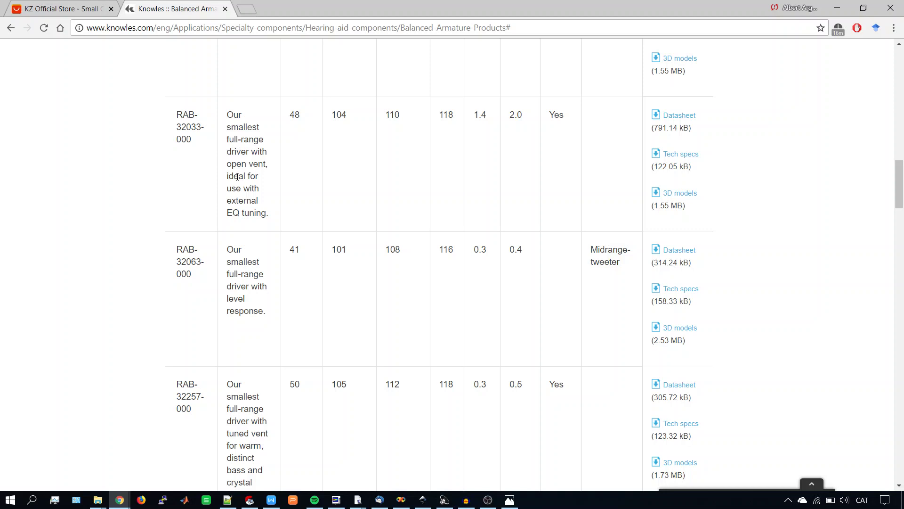
- Highlight and then clear the external EQ tuning text in the RAB-32033 description
{"action": "left_click_drag", "start_coordinate": [227, 202], "coordinate": [293, 223]}
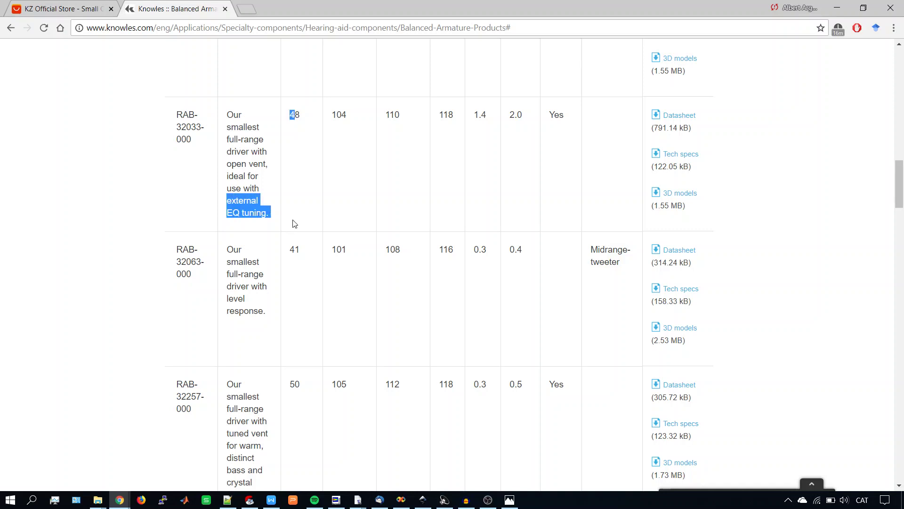
{"action": "left_click", "coordinate": [279, 219]}
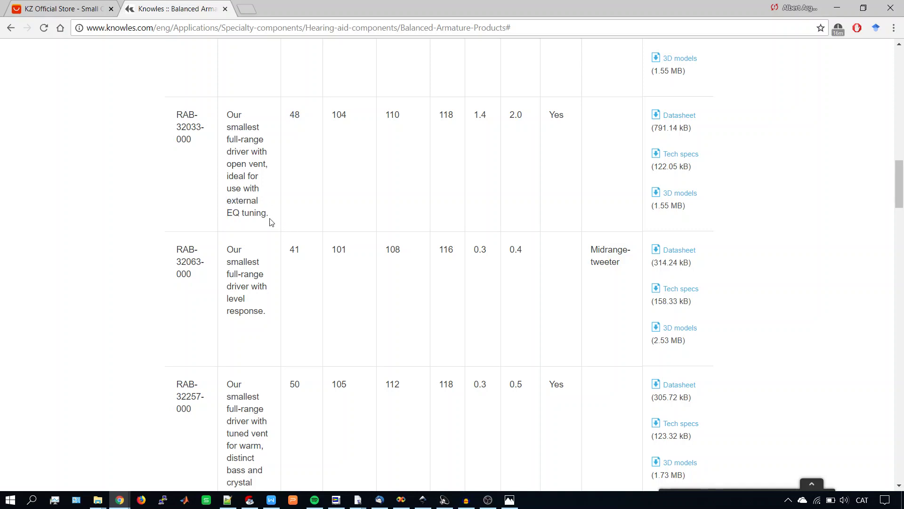
{"action": "scroll", "coordinate": [263, 259], "scroll_direction": "down", "scroll_amount": 3}
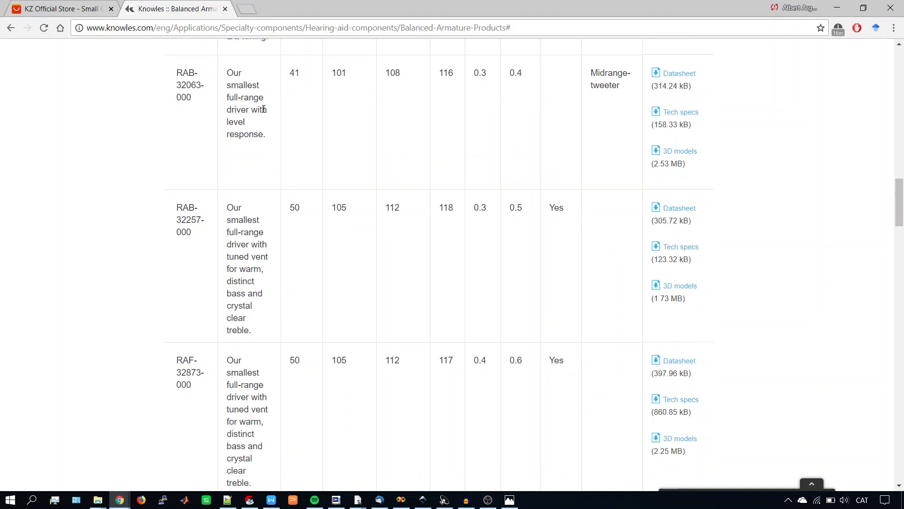
{"action": "scroll", "coordinate": [216, 134], "scroll_direction": "up", "scroll_amount": 2}
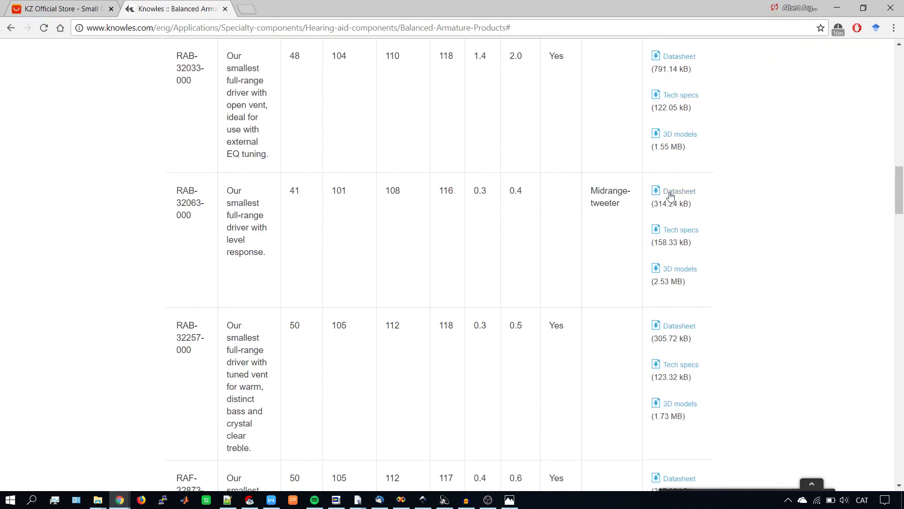
- Open the RAB-32063-000 datasheet and review its impedance chart, marking the 50 axis label
{"action": "left_click", "coordinate": [671, 196]}
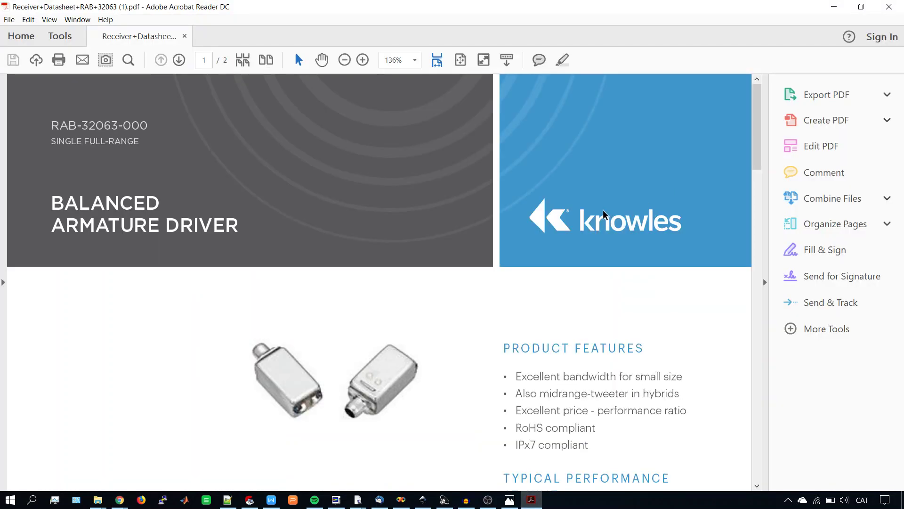
{"action": "scroll", "coordinate": [509, 230], "scroll_direction": "down", "scroll_amount": 3}
{"action": "scroll", "coordinate": [438, 238], "scroll_direction": "down", "scroll_amount": 2}
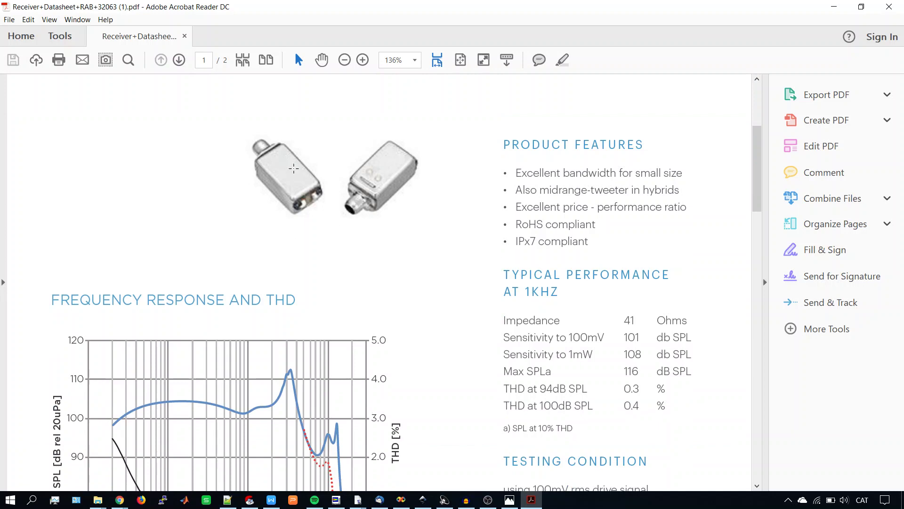
{"action": "scroll", "coordinate": [288, 170], "scroll_direction": "down", "scroll_amount": 3}
{"action": "scroll", "coordinate": [288, 170], "scroll_direction": "down", "scroll_amount": 2}
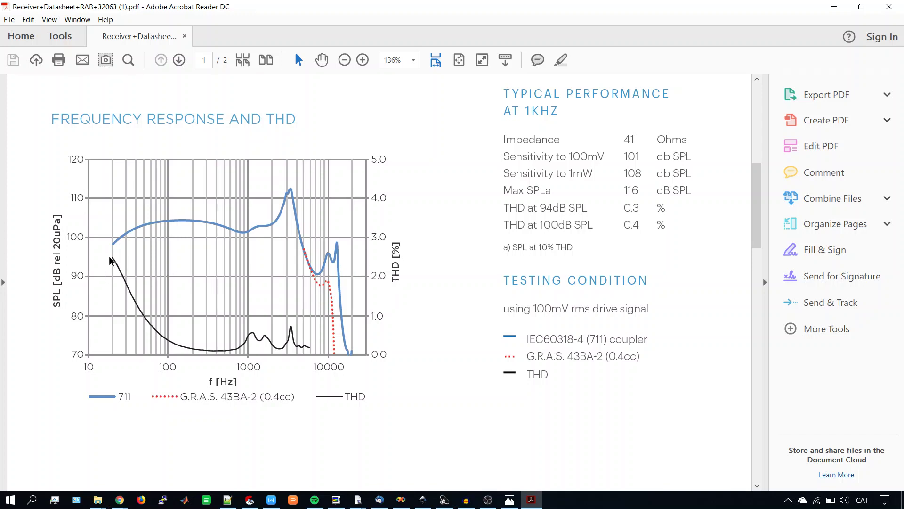
{"action": "scroll", "coordinate": [297, 297], "scroll_direction": "down", "scroll_amount": 5}
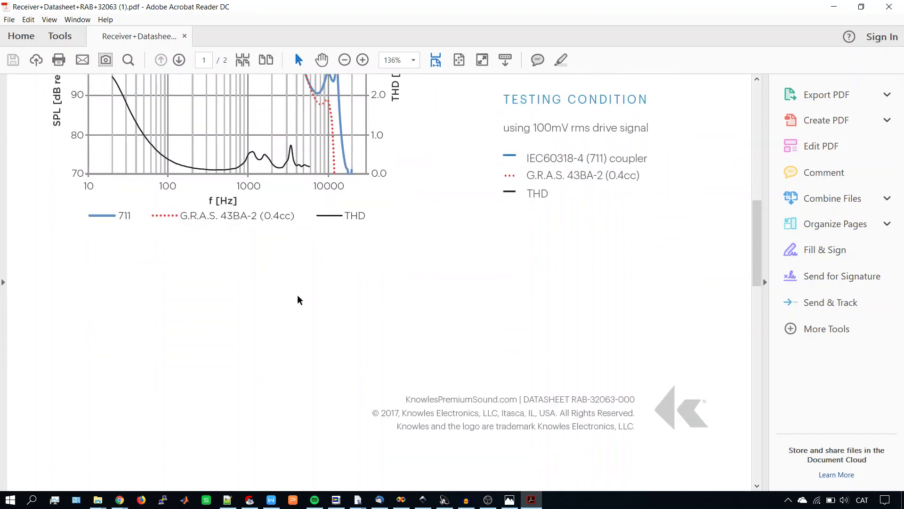
{"action": "scroll", "coordinate": [297, 297], "scroll_direction": "down", "scroll_amount": 8}
{"action": "scroll", "coordinate": [297, 297], "scroll_direction": "down", "scroll_amount": 5}
{"action": "scroll", "coordinate": [297, 294], "scroll_direction": "down", "scroll_amount": 1}
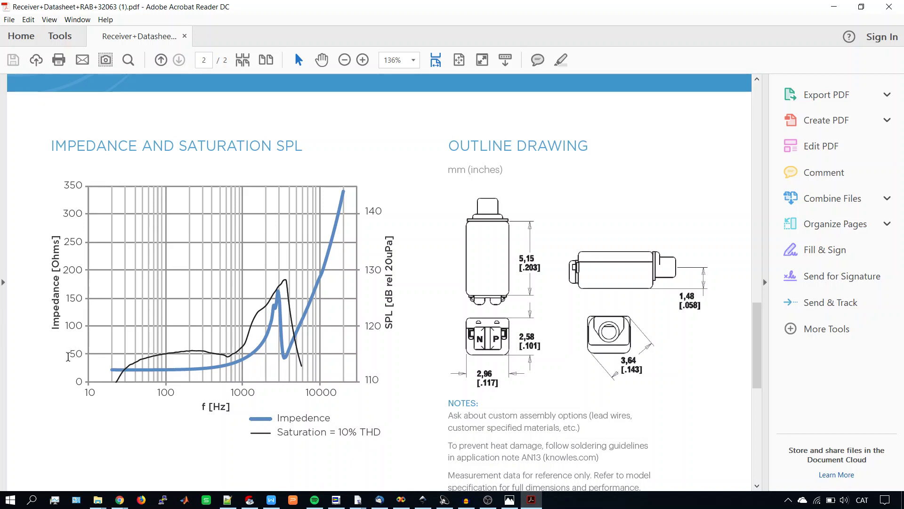
{"action": "left_click_drag", "start_coordinate": [69, 355], "coordinate": [85, 356]}
{"action": "left_click", "coordinate": [368, 379]}
{"action": "scroll", "coordinate": [350, 318], "scroll_direction": "up", "scroll_amount": 5}
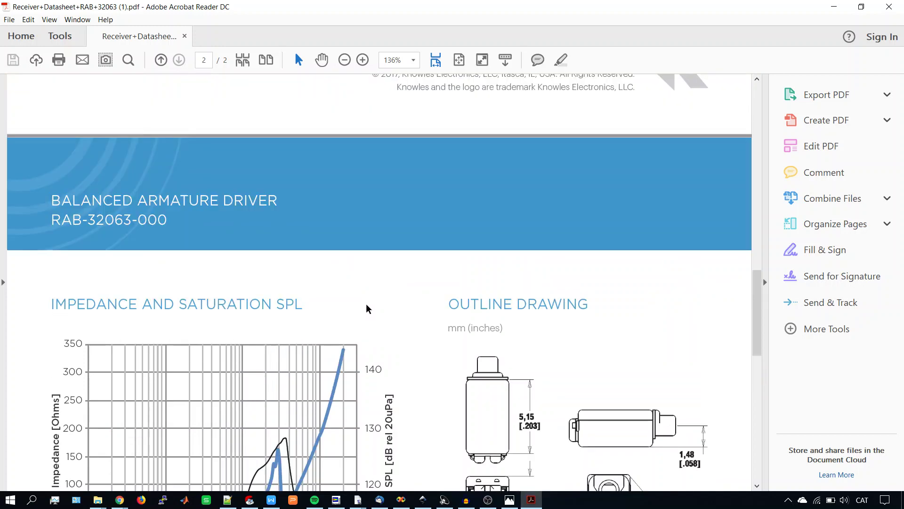
{"action": "scroll", "coordinate": [365, 306], "scroll_direction": "up", "scroll_amount": 10}
- Close the RAB-32063-000 datasheet to return to the Knowles driver table
{"action": "left_click", "coordinate": [889, 8]}
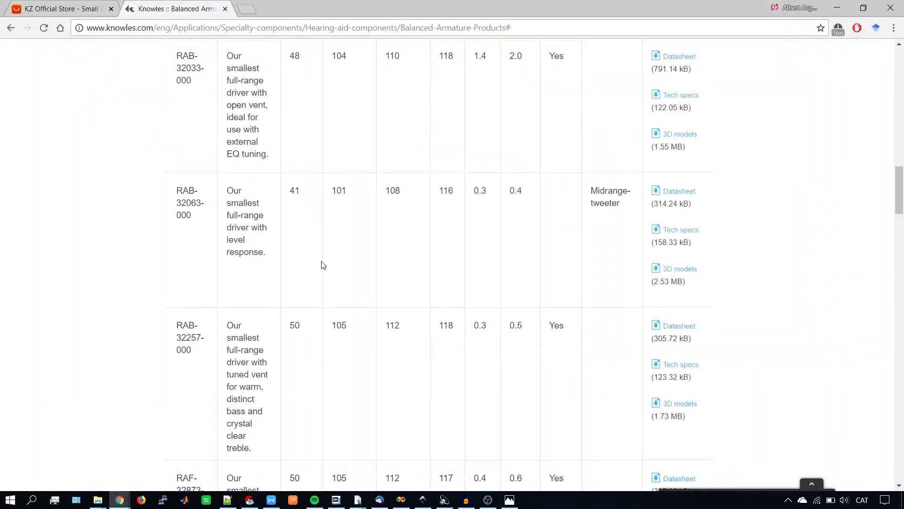
{"action": "scroll", "coordinate": [321, 262], "scroll_direction": "down", "scroll_amount": 3}
{"action": "scroll", "coordinate": [292, 285], "scroll_direction": "down", "scroll_amount": 1}
{"action": "scroll", "coordinate": [292, 285], "scroll_direction": "down", "scroll_amount": 2}
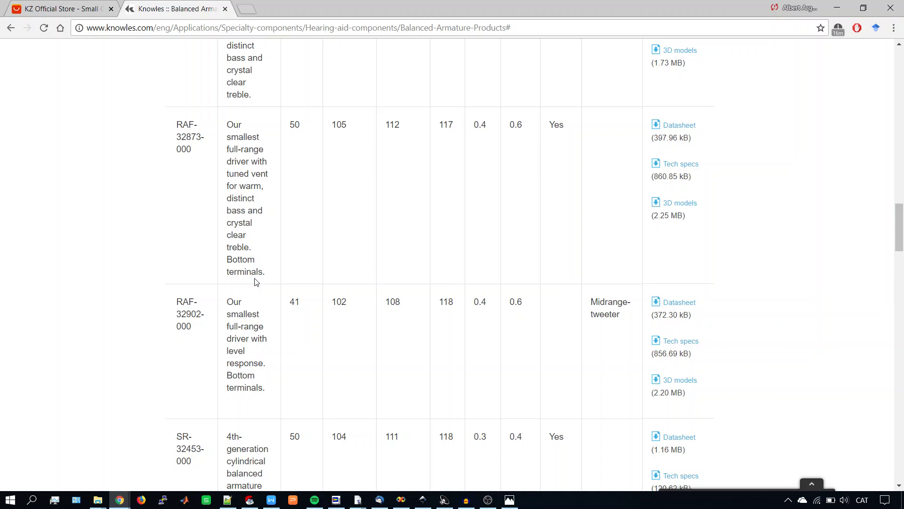
- Open the RAF-32873-000 datasheet, mark the G.R.A.S. legend, review page 2, then close Acrobat
{"action": "left_click", "coordinate": [679, 131]}
{"action": "scroll", "coordinate": [557, 208], "scroll_direction": "down", "scroll_amount": 1}
{"action": "scroll", "coordinate": [557, 208], "scroll_direction": "down", "scroll_amount": 1}
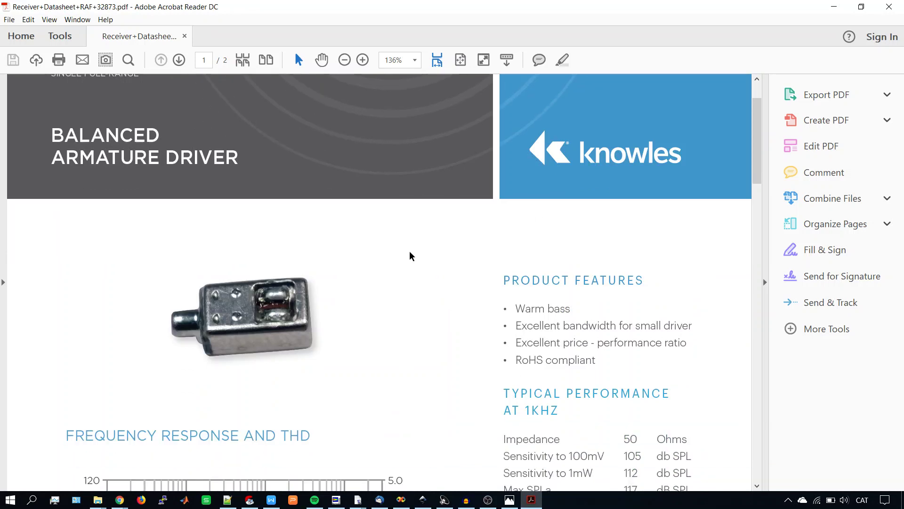
{"action": "scroll", "coordinate": [381, 265], "scroll_direction": "down", "scroll_amount": 3}
{"action": "scroll", "coordinate": [357, 271], "scroll_direction": "down", "scroll_amount": 3}
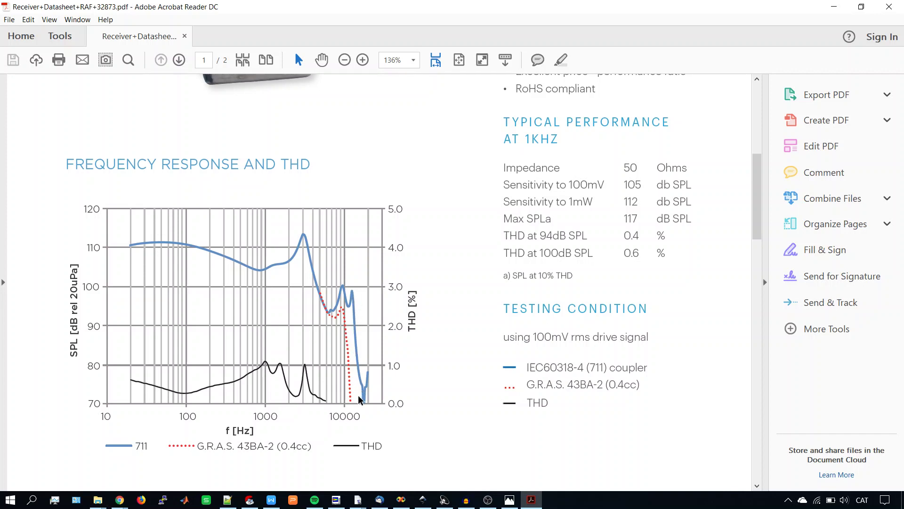
{"action": "left_click_drag", "start_coordinate": [197, 446], "coordinate": [238, 447]}
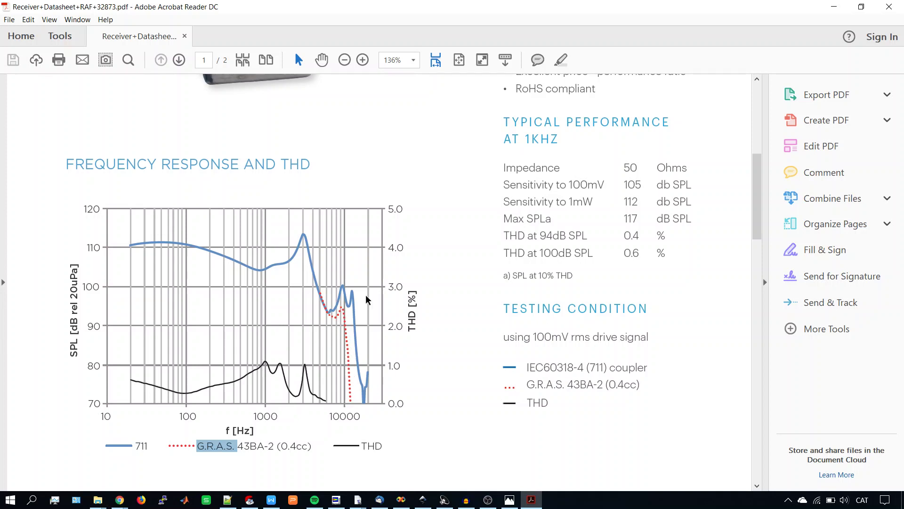
{"action": "scroll", "coordinate": [367, 300], "scroll_direction": "up", "scroll_amount": 3}
{"action": "scroll", "coordinate": [448, 265], "scroll_direction": "down", "scroll_amount": 5}
{"action": "scroll", "coordinate": [439, 279], "scroll_direction": "down", "scroll_amount": 10}
{"action": "scroll", "coordinate": [434, 281], "scroll_direction": "down", "scroll_amount": 5}
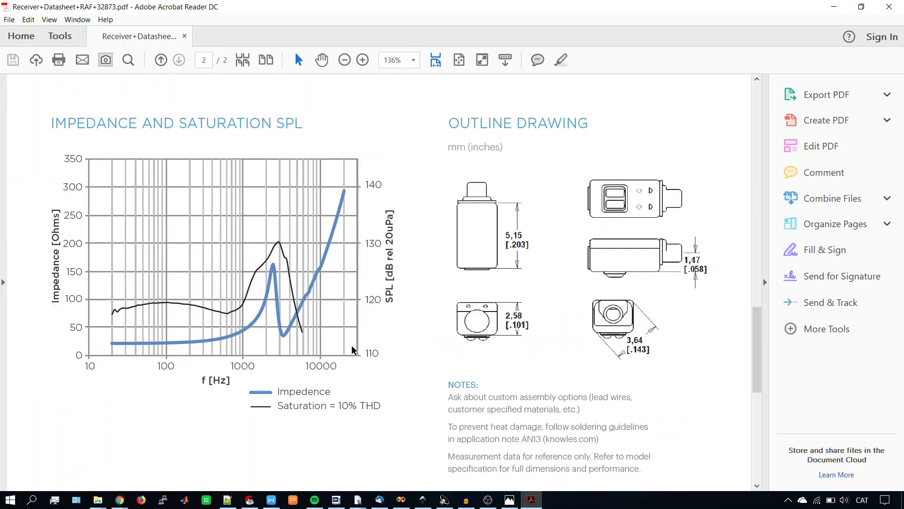
{"action": "left_click", "coordinate": [891, 11]}
{"action": "scroll", "coordinate": [363, 342], "scroll_direction": "down", "scroll_amount": 5}
{"action": "scroll", "coordinate": [364, 333], "scroll_direction": "down", "scroll_amount": 5}
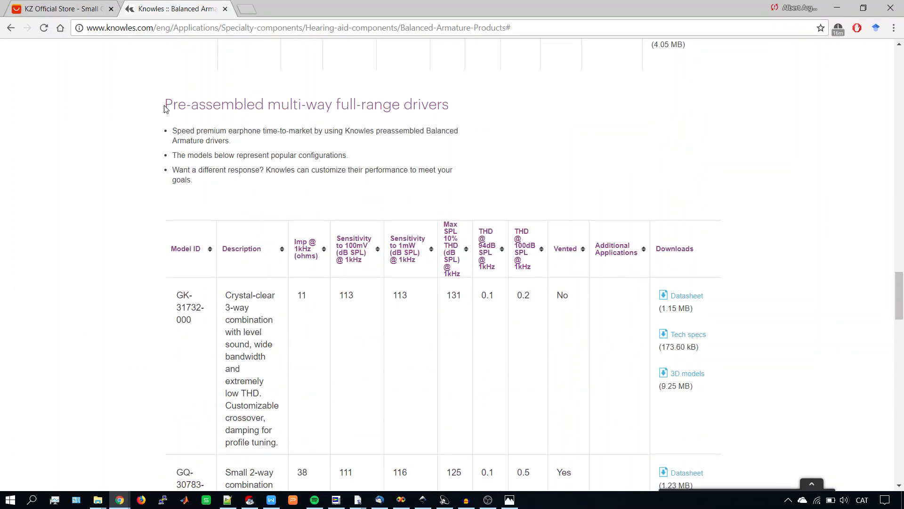
- Highlight the multi-way heading, then 'THD', 'Customizable' and 'crossover' in the GK-31732-000 description
{"action": "left_click_drag", "start_coordinate": [165, 105], "coordinate": [314, 105]}
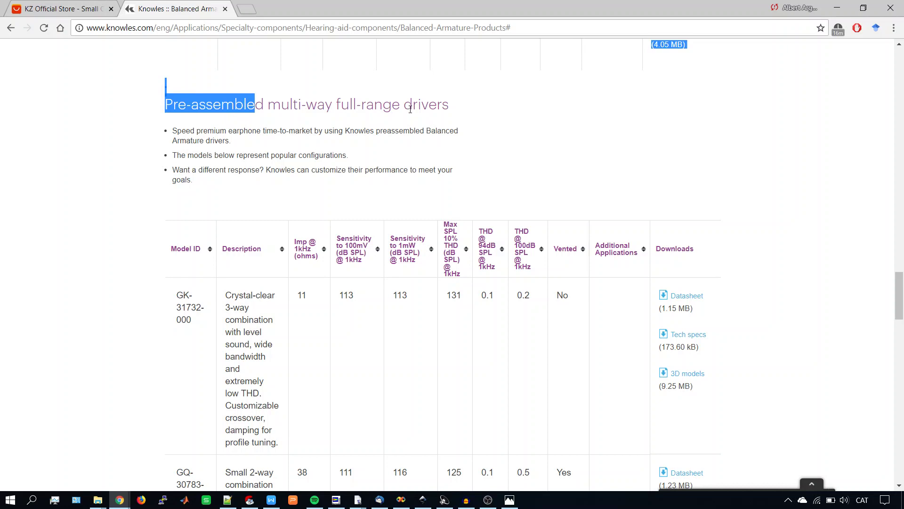
{"action": "left_click", "coordinate": [453, 110]}
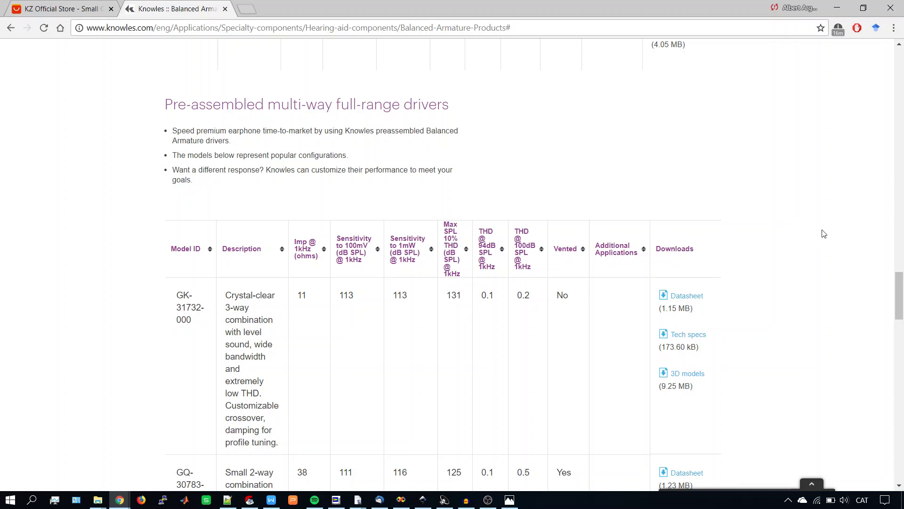
{"action": "scroll", "coordinate": [825, 230], "scroll_direction": "down", "scroll_amount": 2}
{"action": "scroll", "coordinate": [827, 224], "scroll_direction": "down", "scroll_amount": 1}
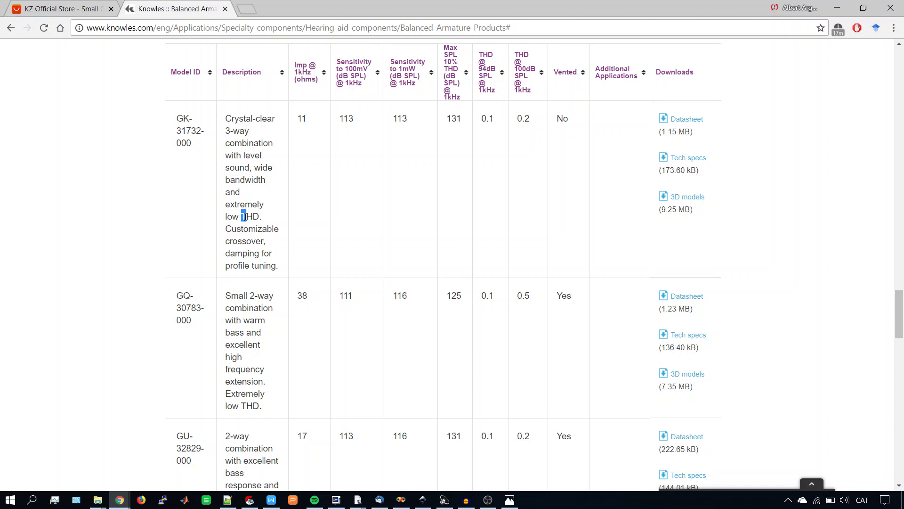
{"action": "left_click_drag", "start_coordinate": [241, 216], "coordinate": [262, 218]}
{"action": "left_click_drag", "start_coordinate": [225, 229], "coordinate": [280, 230]}
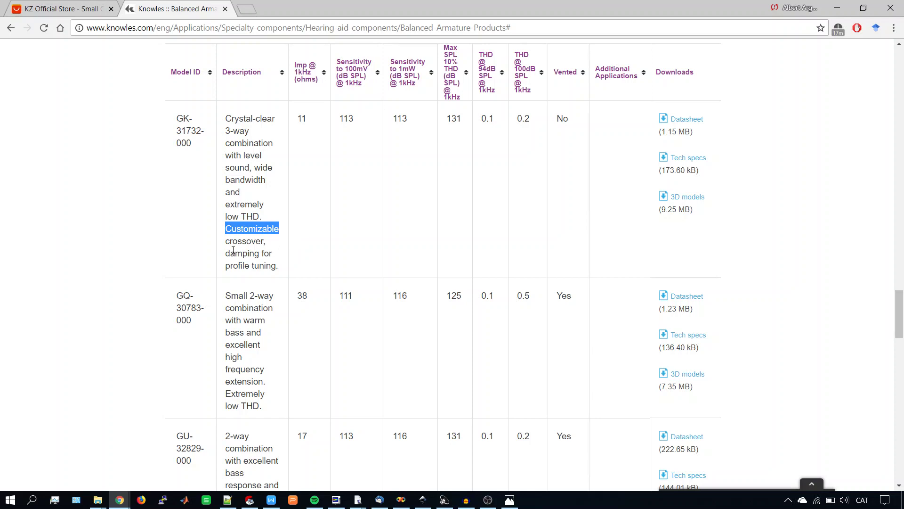
{"action": "left_click", "coordinate": [281, 232]}
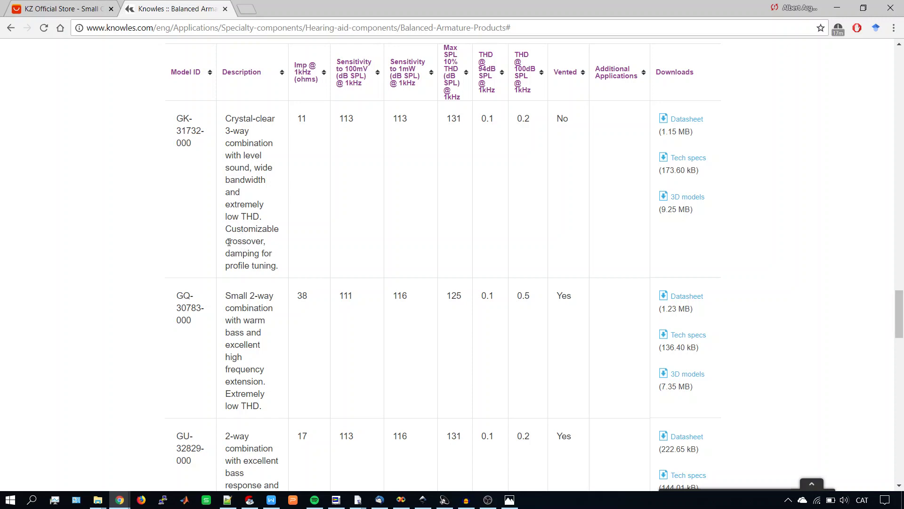
{"action": "left_click_drag", "start_coordinate": [228, 242], "coordinate": [261, 245]}
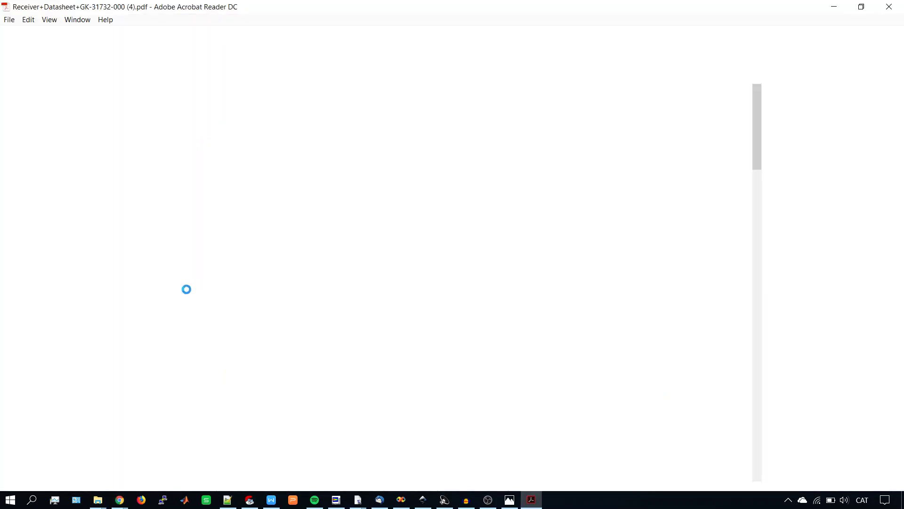
{"action": "scroll", "coordinate": [527, 244], "scroll_direction": "down", "scroll_amount": 3}
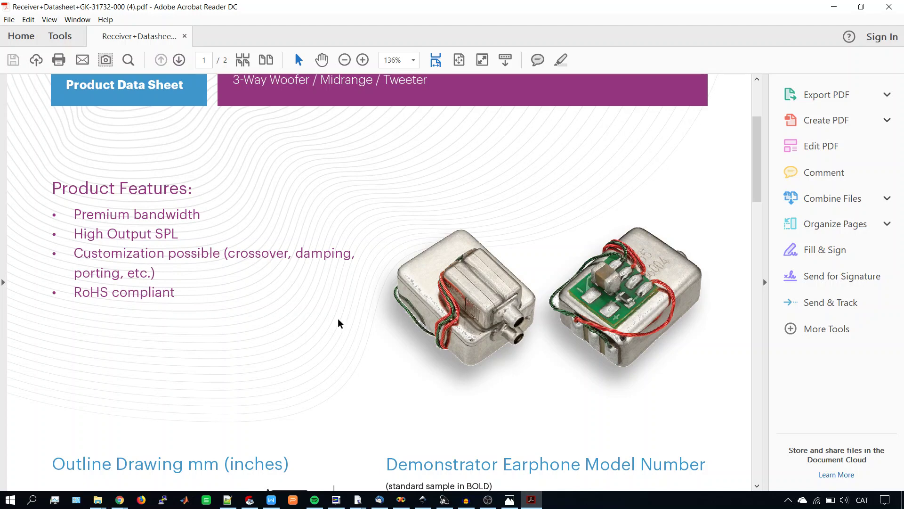
{"action": "scroll", "coordinate": [337, 320], "scroll_direction": "down", "scroll_amount": 3}
{"action": "scroll", "coordinate": [323, 318], "scroll_direction": "down", "scroll_amount": 4}
{"action": "scroll", "coordinate": [324, 318], "scroll_direction": "up", "scroll_amount": 1}
{"action": "scroll", "coordinate": [327, 311], "scroll_direction": "up", "scroll_amount": 4}
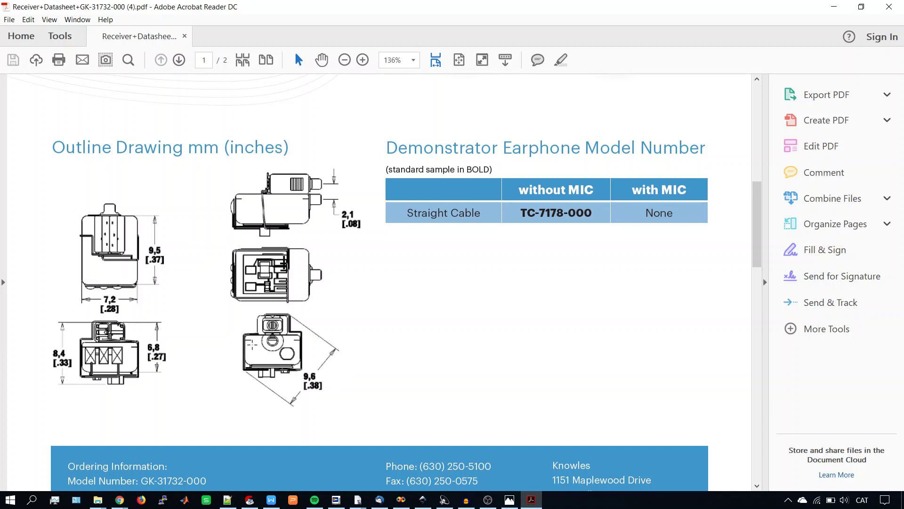
{"action": "scroll", "coordinate": [344, 363], "scroll_direction": "down", "scroll_amount": 2}
{"action": "scroll", "coordinate": [302, 329], "scroll_direction": "down", "scroll_amount": 5}
{"action": "scroll", "coordinate": [302, 329], "scroll_direction": "down", "scroll_amount": 2}
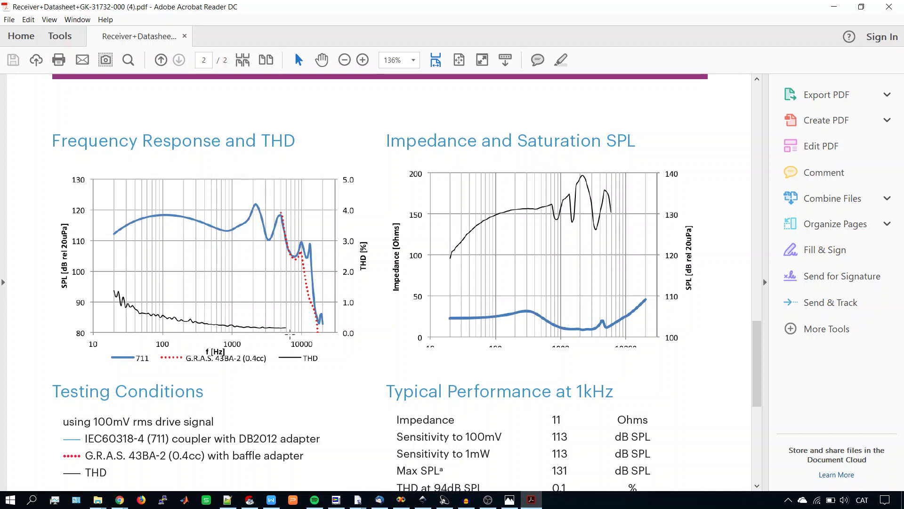
{"action": "scroll", "coordinate": [289, 335], "scroll_direction": "up", "scroll_amount": 1}
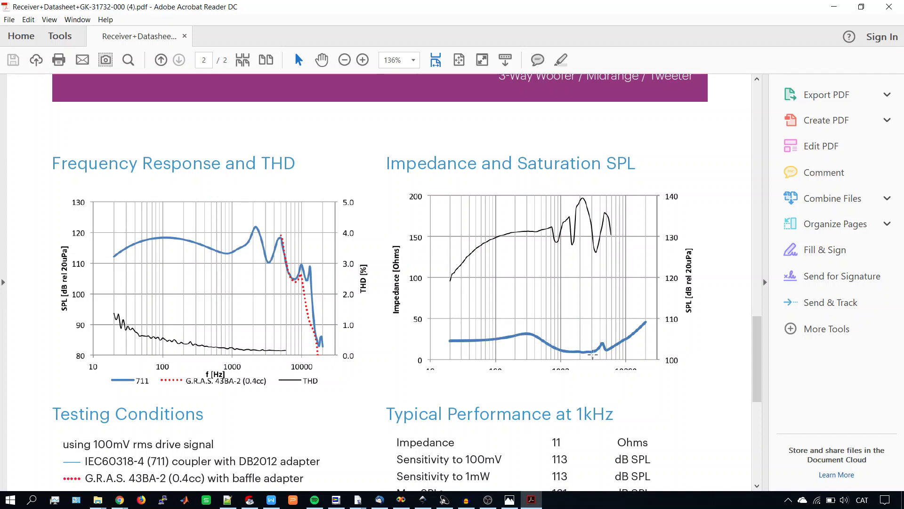
{"action": "scroll", "coordinate": [627, 351], "scroll_direction": "down", "scroll_amount": 1}
{"action": "scroll", "coordinate": [640, 333], "scroll_direction": "down", "scroll_amount": 2}
{"action": "scroll", "coordinate": [640, 333], "scroll_direction": "up", "scroll_amount": 1}
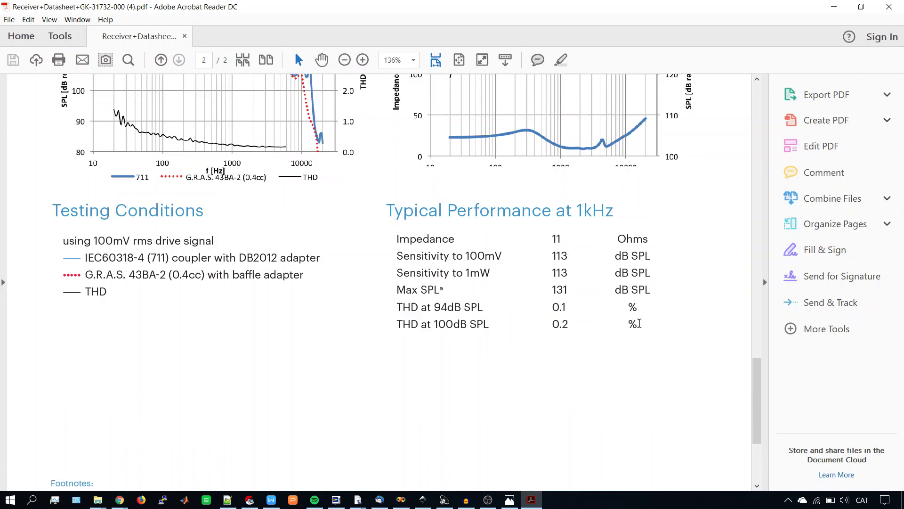
{"action": "scroll", "coordinate": [656, 280], "scroll_direction": "up", "scroll_amount": 3}
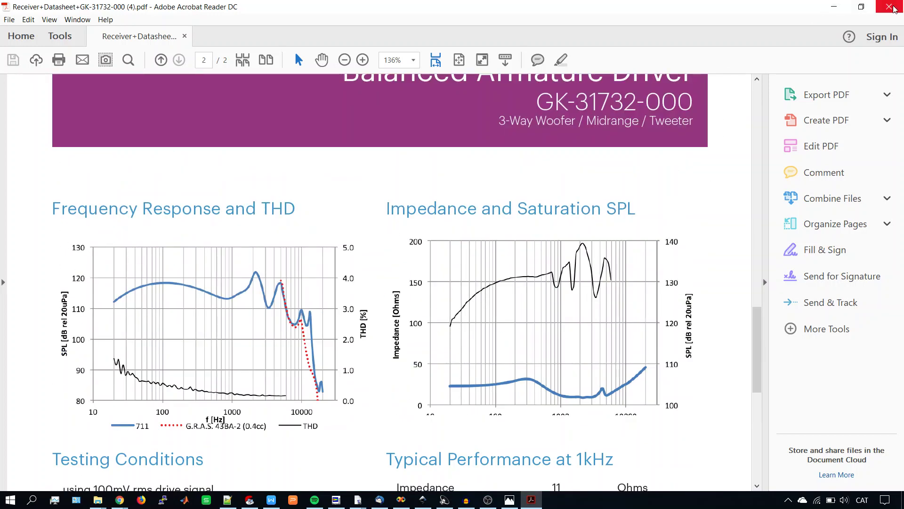
- Close the GK-31732-000 datasheet in Acrobat Reader
{"action": "left_click", "coordinate": [892, 7]}
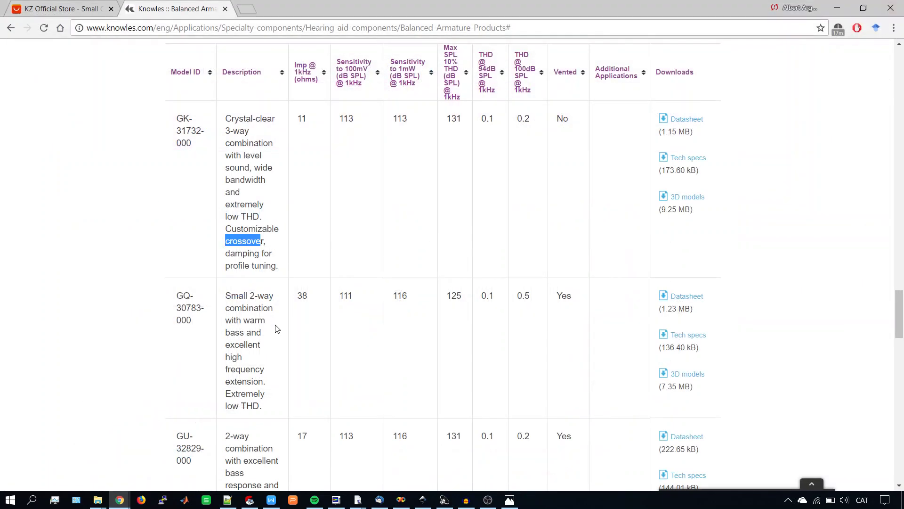
{"action": "scroll", "coordinate": [276, 329], "scroll_direction": "down", "scroll_amount": 1}
{"action": "scroll", "coordinate": [273, 283], "scroll_direction": "down", "scroll_amount": 2}
{"action": "scroll", "coordinate": [265, 220], "scroll_direction": "up", "scroll_amount": 1}
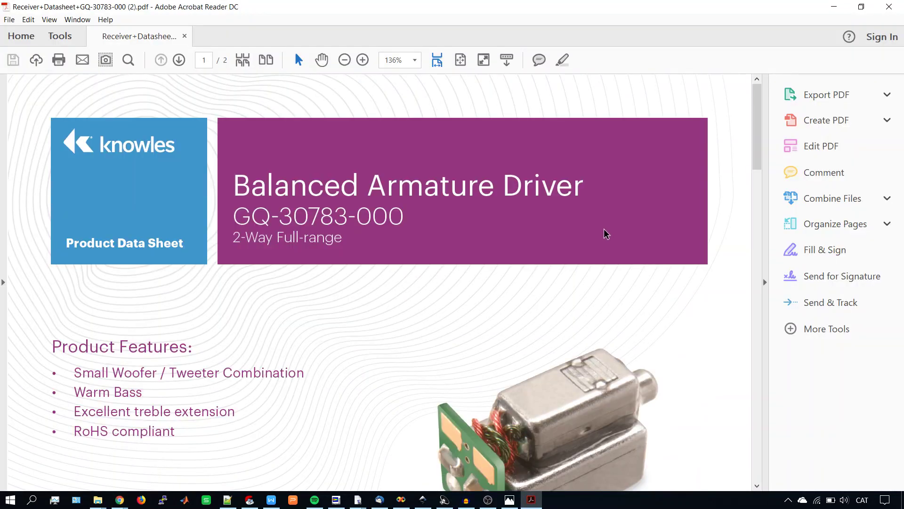
{"action": "scroll", "coordinate": [626, 222], "scroll_direction": "down", "scroll_amount": 3}
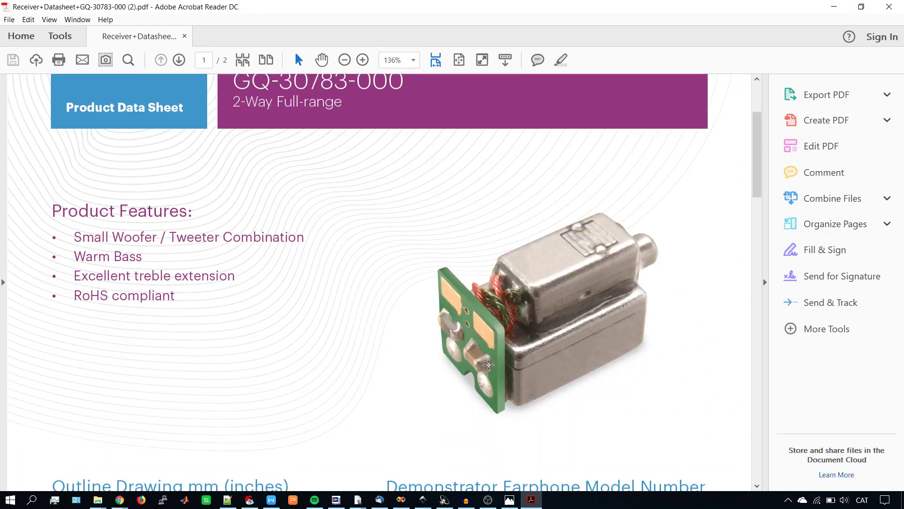
{"action": "scroll", "coordinate": [107, 302], "scroll_direction": "down", "scroll_amount": 8}
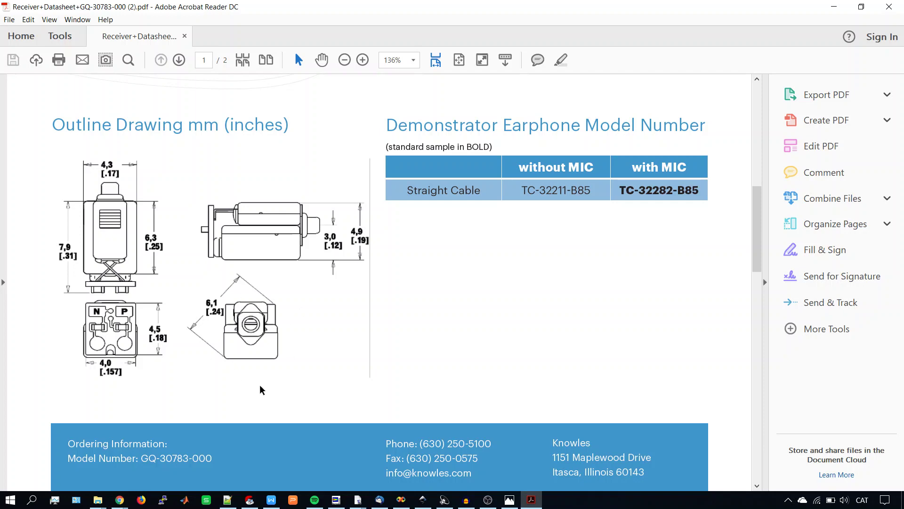
{"action": "scroll", "coordinate": [255, 336], "scroll_direction": "down", "scroll_amount": 2}
{"action": "scroll", "coordinate": [253, 333], "scroll_direction": "down", "scroll_amount": 3}
{"action": "scroll", "coordinate": [251, 328], "scroll_direction": "down", "scroll_amount": 5}
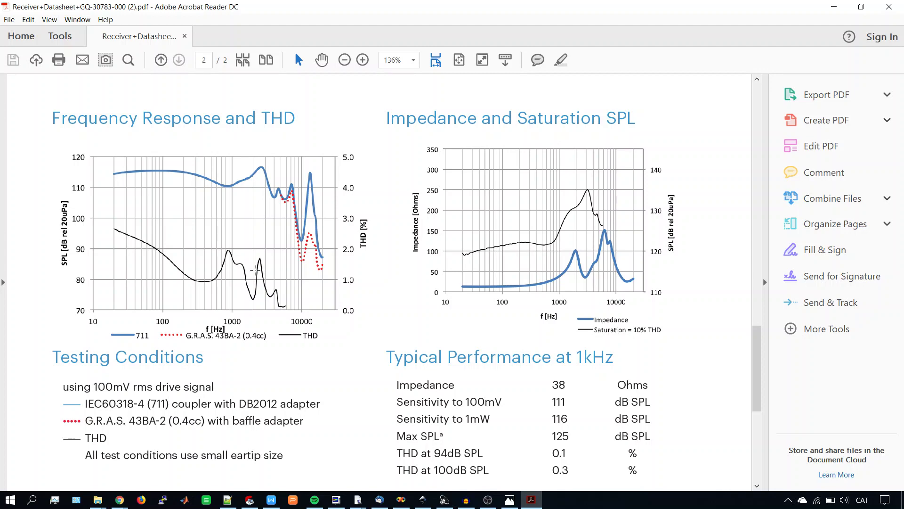
{"action": "scroll", "coordinate": [252, 268], "scroll_direction": "down", "scroll_amount": 3}
{"action": "scroll", "coordinate": [253, 267], "scroll_direction": "down", "scroll_amount": 5}
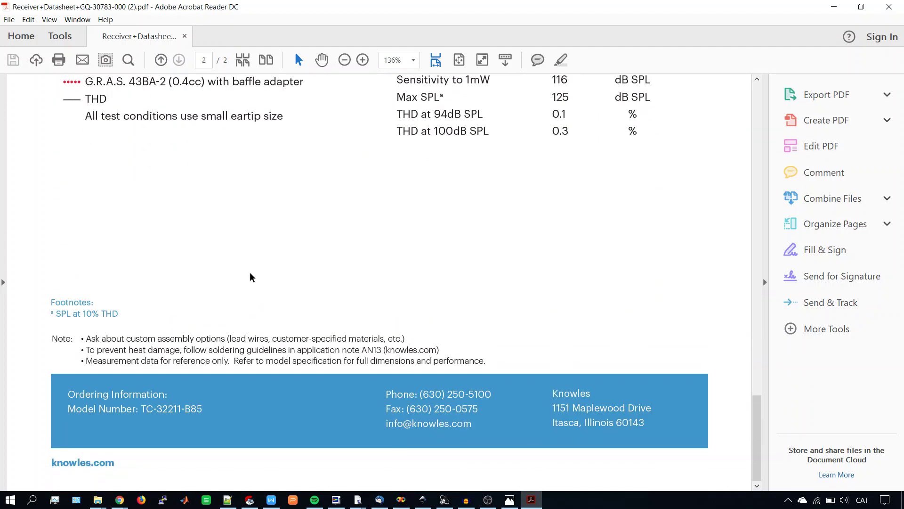
{"action": "scroll", "coordinate": [251, 277], "scroll_direction": "up", "scroll_amount": 4}
{"action": "scroll", "coordinate": [250, 276], "scroll_direction": "up", "scroll_amount": 4}
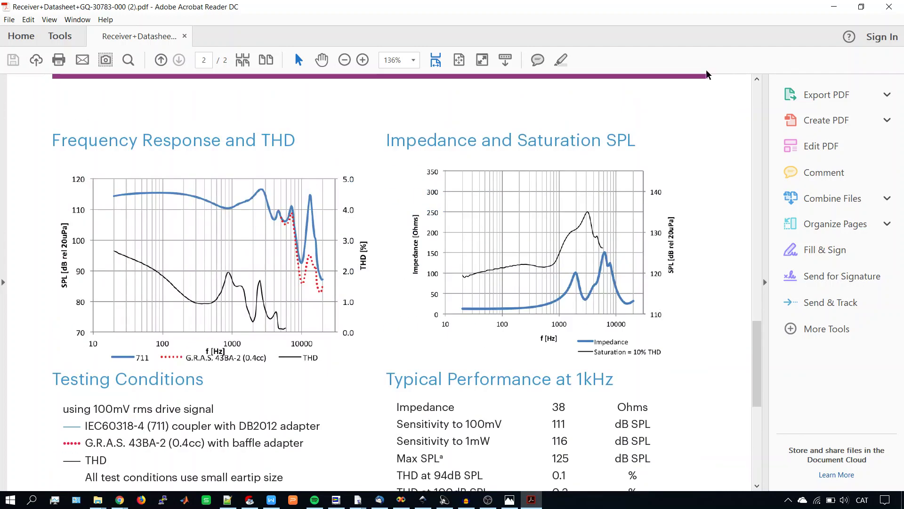
- Close the GQ-30783-000 datasheet and highlight the WBFK-30095-000 tweeter's model number
{"action": "left_click", "coordinate": [889, 7]}
{"action": "scroll", "coordinate": [394, 274], "scroll_direction": "down", "scroll_amount": 5}
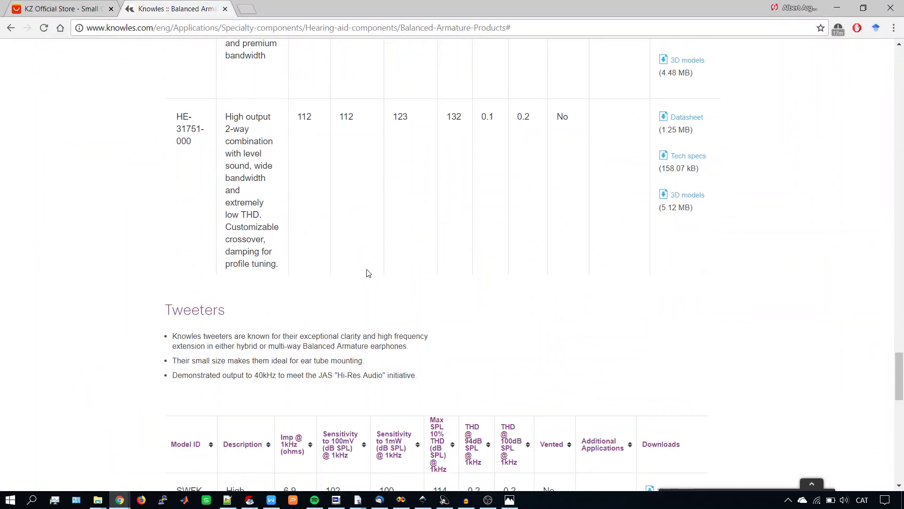
{"action": "scroll", "coordinate": [368, 273], "scroll_direction": "down", "scroll_amount": 5}
{"action": "scroll", "coordinate": [367, 271], "scroll_direction": "up", "scroll_amount": 3}
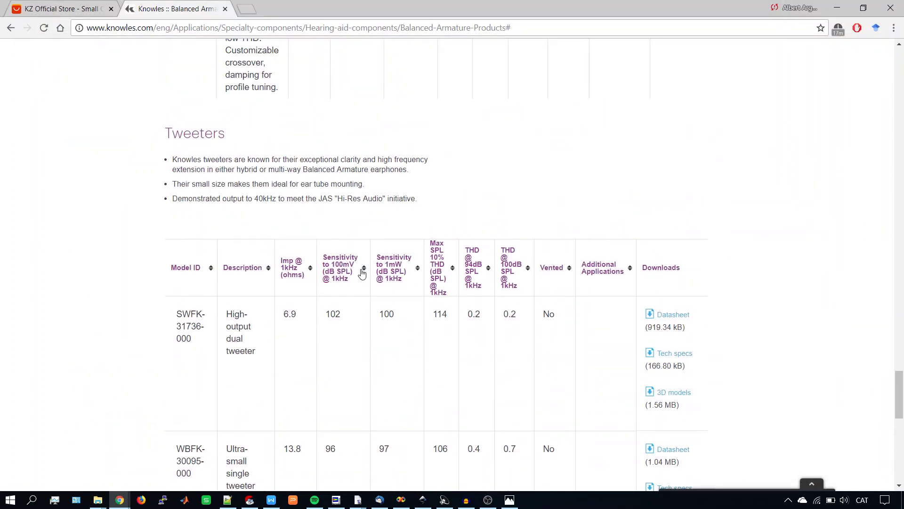
{"action": "scroll", "coordinate": [362, 275], "scroll_direction": "down", "scroll_amount": 2}
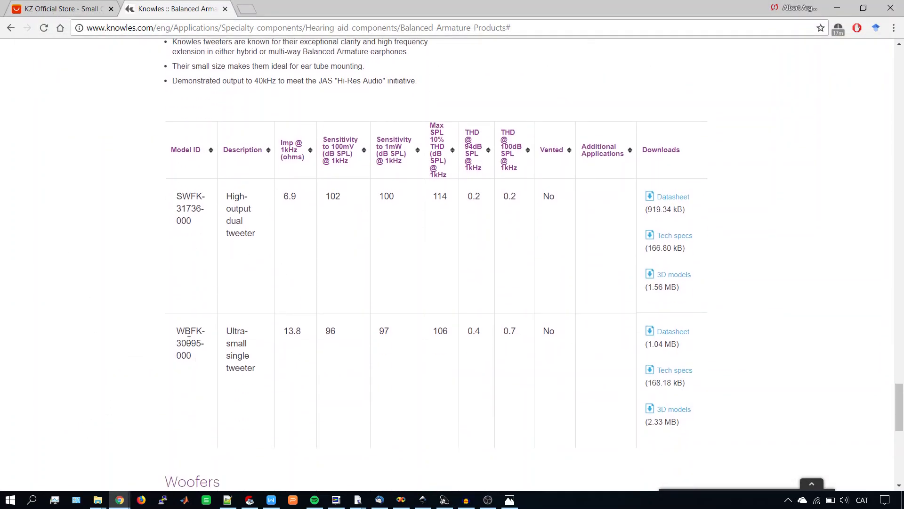
{"action": "left_click_drag", "start_coordinate": [177, 344], "coordinate": [204, 343]}
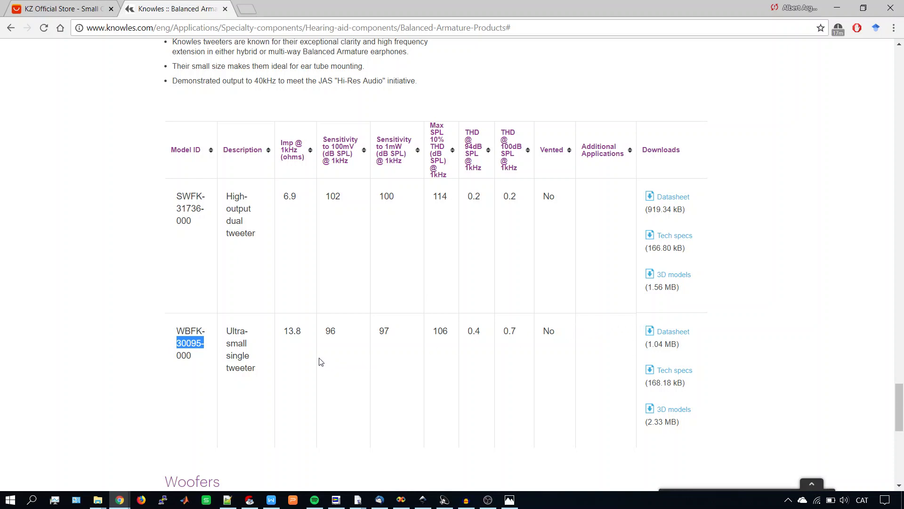
{"action": "scroll", "coordinate": [236, 362], "scroll_direction": "down", "scroll_amount": 2}
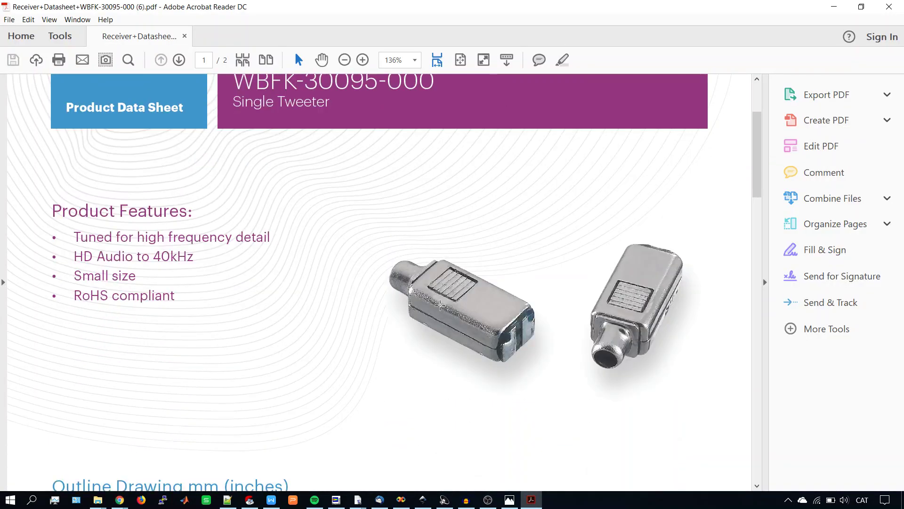
{"action": "scroll", "coordinate": [650, 314], "scroll_direction": "down", "scroll_amount": 4}
{"action": "scroll", "coordinate": [448, 188], "scroll_direction": "down", "scroll_amount": 3}
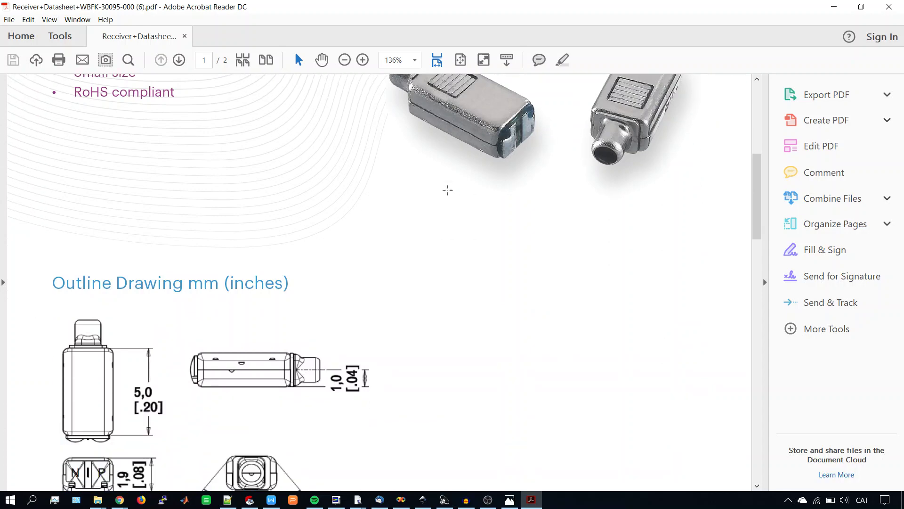
{"action": "scroll", "coordinate": [425, 225], "scroll_direction": "down", "scroll_amount": 5}
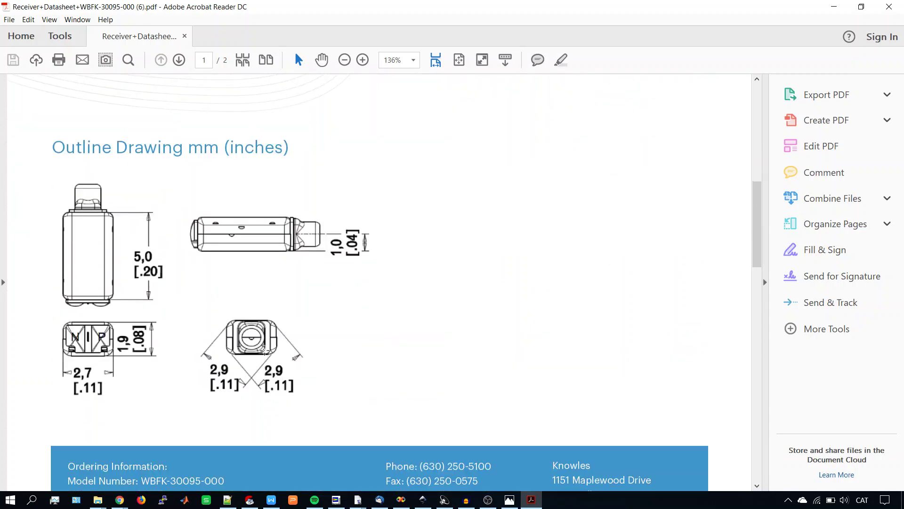
{"action": "scroll", "coordinate": [276, 346], "scroll_direction": "down", "scroll_amount": 3}
{"action": "scroll", "coordinate": [285, 337], "scroll_direction": "down", "scroll_amount": 8}
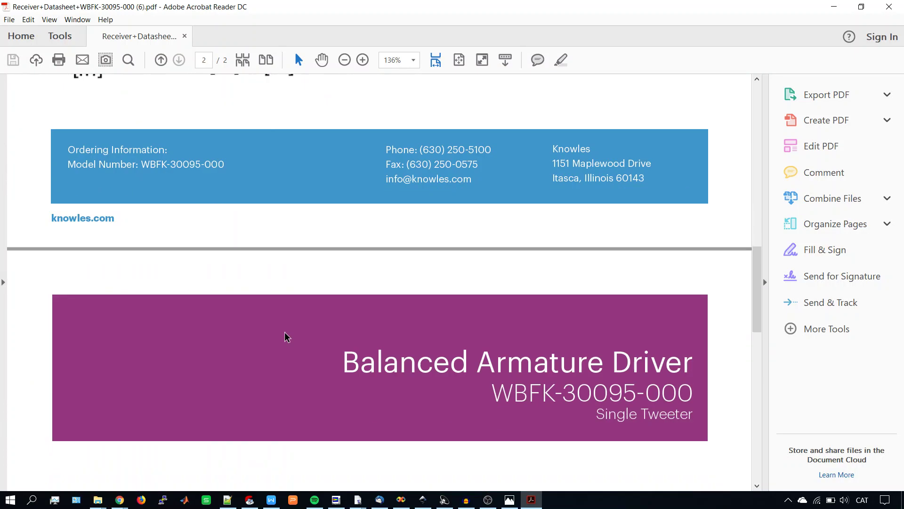
{"action": "scroll", "coordinate": [290, 283], "scroll_direction": "up", "scroll_amount": 5}
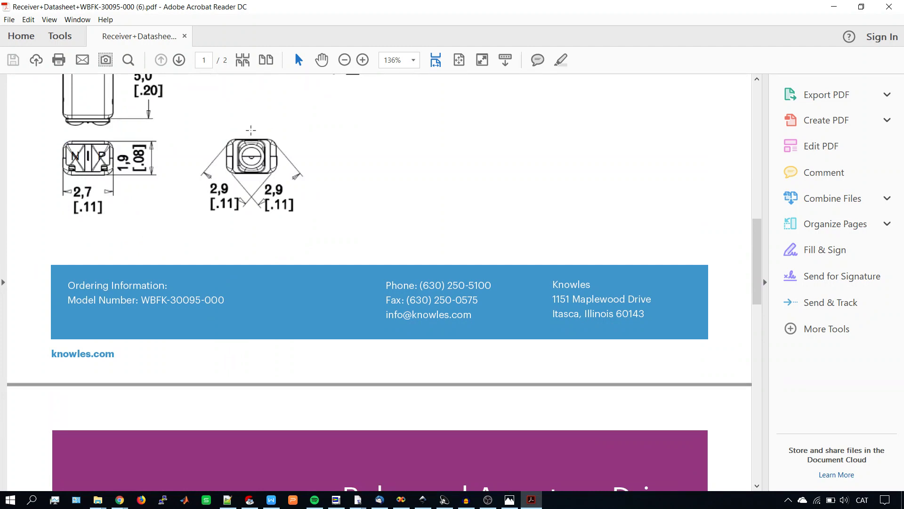
{"action": "scroll", "coordinate": [343, 198], "scroll_direction": "down", "scroll_amount": 8}
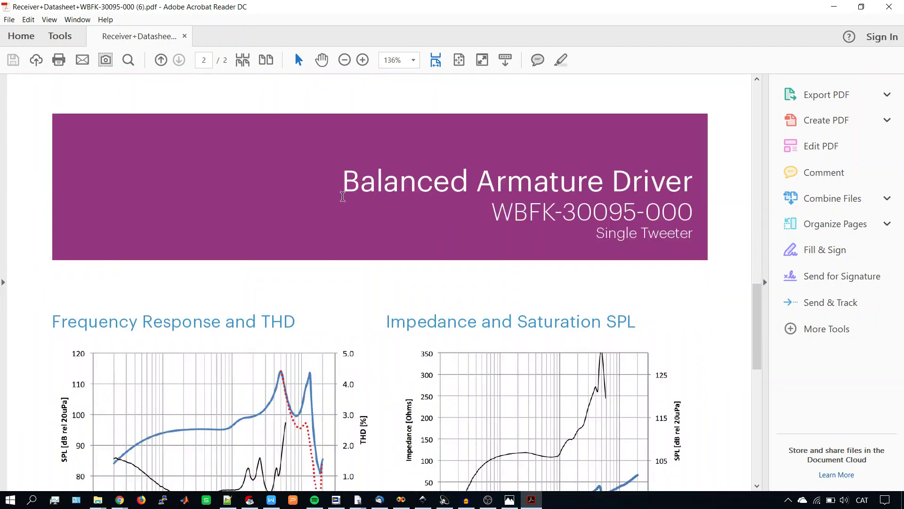
{"action": "scroll", "coordinate": [342, 198], "scroll_direction": "down", "scroll_amount": 4}
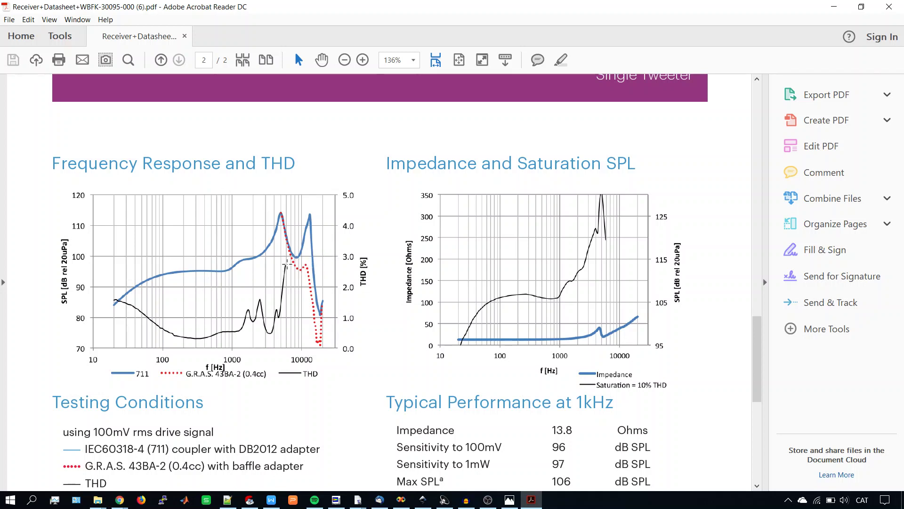
{"action": "scroll", "coordinate": [319, 309], "scroll_direction": "down", "scroll_amount": 2}
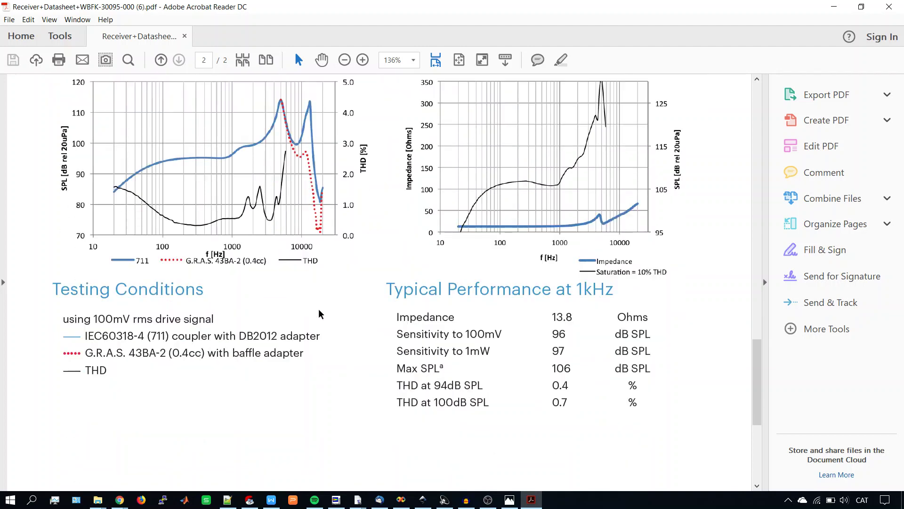
{"action": "scroll", "coordinate": [320, 307], "scroll_direction": "down", "scroll_amount": 3}
{"action": "scroll", "coordinate": [321, 307], "scroll_direction": "down", "scroll_amount": 1}
{"action": "scroll", "coordinate": [321, 307], "scroll_direction": "up", "scroll_amount": 5}
{"action": "scroll", "coordinate": [332, 295], "scroll_direction": "up", "scroll_amount": 1}
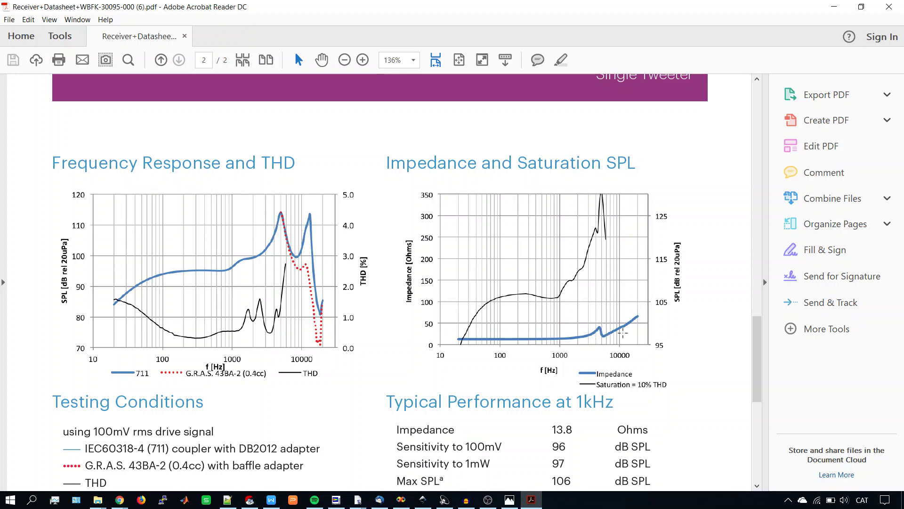
- Close the tweeter datasheet and download the CI-22955-000 woofer datasheet
{"action": "left_click", "coordinate": [889, 6]}
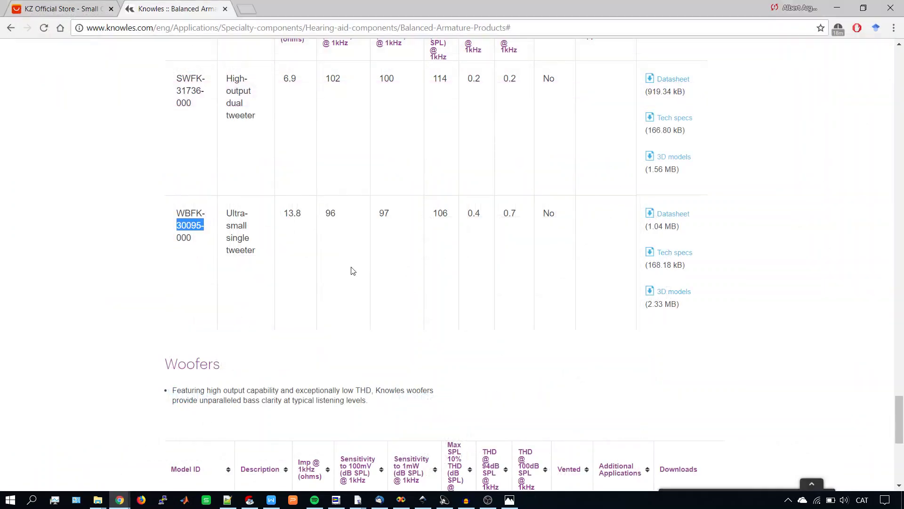
{"action": "scroll", "coordinate": [346, 261], "scroll_direction": "down", "scroll_amount": 5}
{"action": "scroll", "coordinate": [336, 244], "scroll_direction": "up", "scroll_amount": 2}
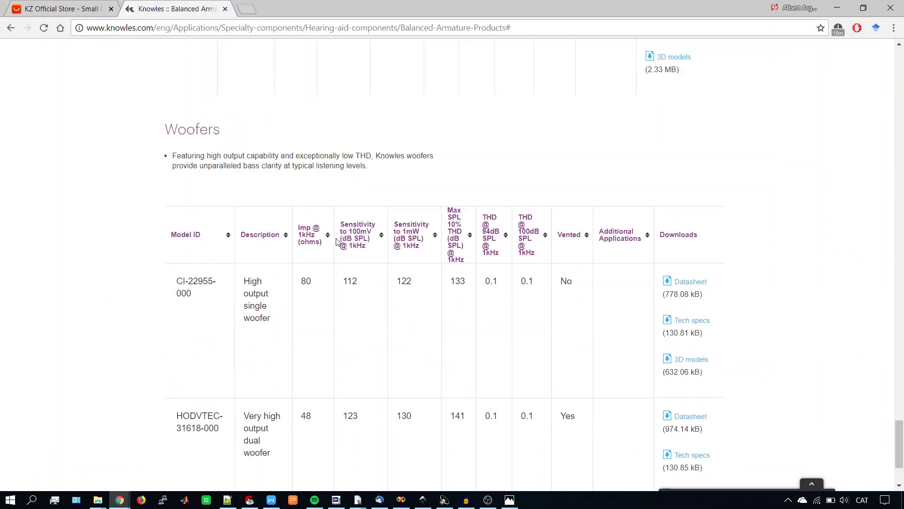
{"action": "scroll", "coordinate": [337, 242], "scroll_direction": "up", "scroll_amount": 2}
{"action": "scroll", "coordinate": [337, 242], "scroll_direction": "down", "scroll_amount": 4}
{"action": "scroll", "coordinate": [332, 247], "scroll_direction": "down", "scroll_amount": 1}
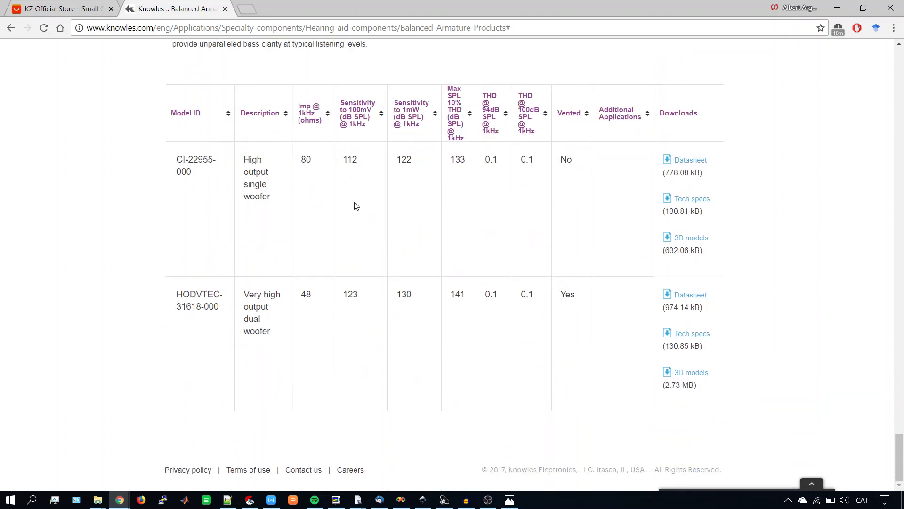
{"action": "scroll", "coordinate": [616, 205], "scroll_direction": "up", "scroll_amount": 2}
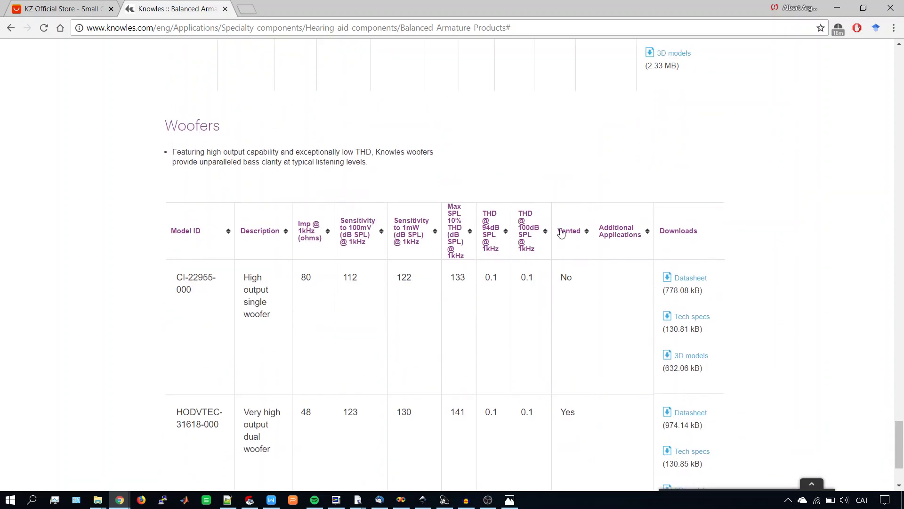
{"action": "scroll", "coordinate": [654, 227], "scroll_direction": "down", "scroll_amount": 1}
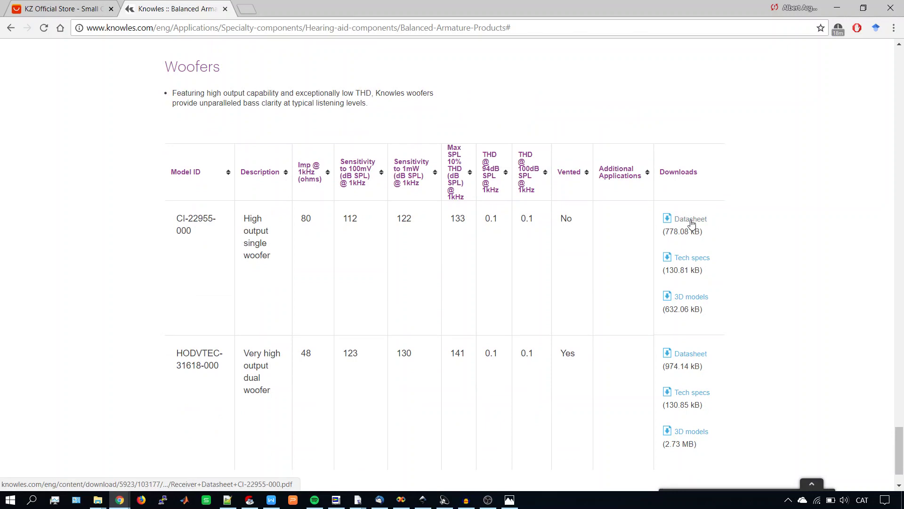
{"action": "left_click", "coordinate": [682, 230]}
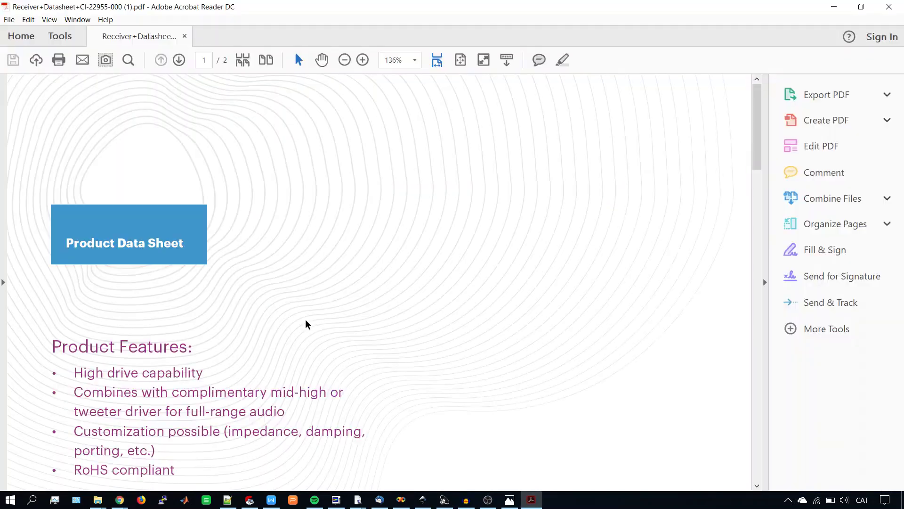
{"action": "scroll", "coordinate": [306, 319], "scroll_direction": "down", "scroll_amount": 3}
{"action": "scroll", "coordinate": [324, 306], "scroll_direction": "down", "scroll_amount": 7}
{"action": "scroll", "coordinate": [325, 306], "scroll_direction": "down", "scroll_amount": 3}
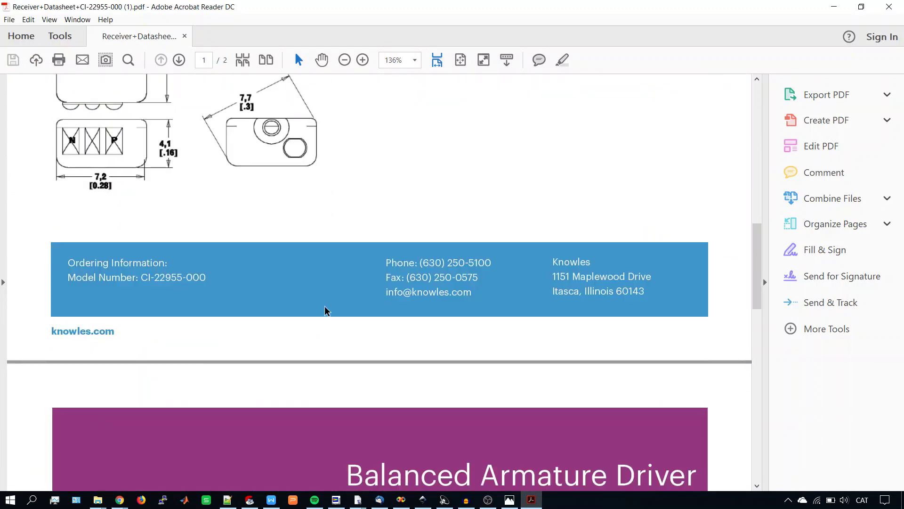
{"action": "scroll", "coordinate": [324, 306], "scroll_direction": "down", "scroll_amount": 4}
{"action": "scroll", "coordinate": [325, 311], "scroll_direction": "down", "scroll_amount": 7}
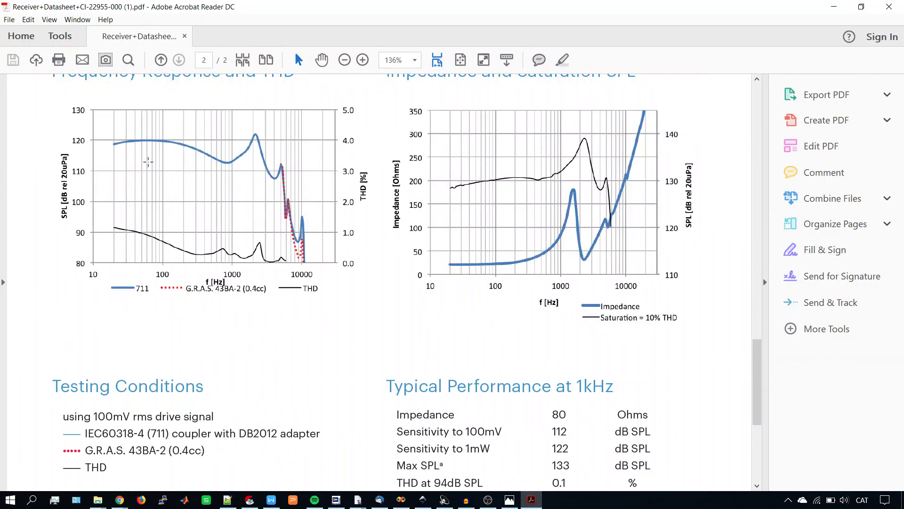
{"action": "scroll", "coordinate": [311, 261], "scroll_direction": "up", "scroll_amount": 1}
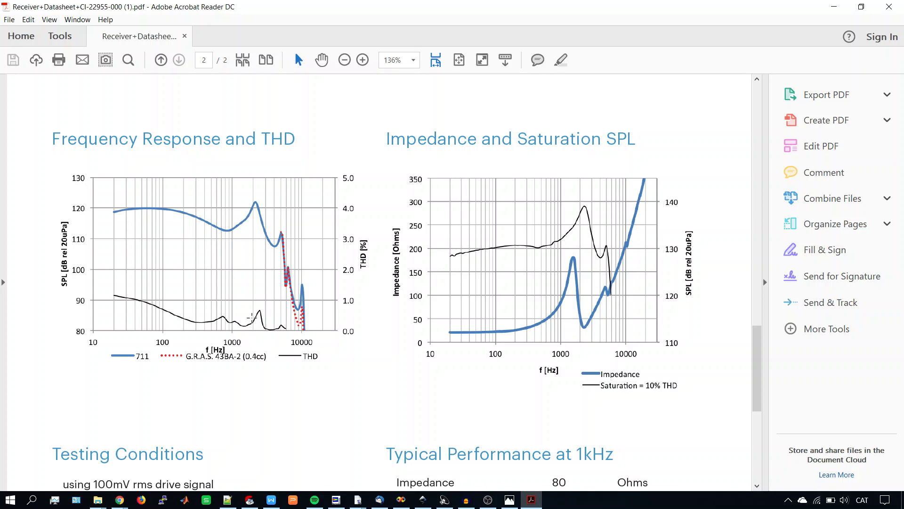
{"action": "scroll", "coordinate": [254, 320], "scroll_direction": "up", "scroll_amount": 2}
{"action": "scroll", "coordinate": [265, 326], "scroll_direction": "up", "scroll_amount": 7}
{"action": "scroll", "coordinate": [280, 325], "scroll_direction": "up", "scroll_amount": 4}
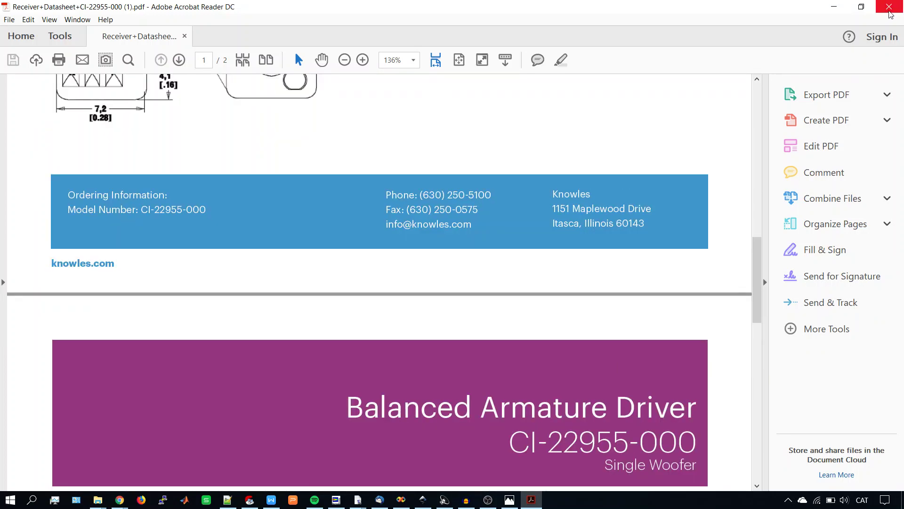
- Close the CI-22955-000 woofer datasheet in Acrobat Reader
{"action": "left_click", "coordinate": [889, 8]}
{"action": "scroll", "coordinate": [549, 222], "scroll_direction": "down", "scroll_amount": 1}
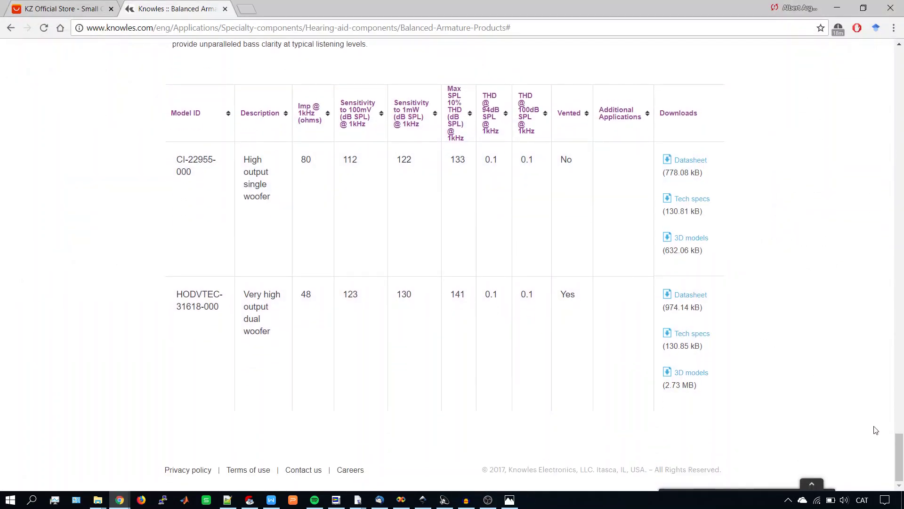
{"action": "scroll", "coordinate": [866, 151], "scroll_direction": "up", "scroll_amount": 15}
{"action": "scroll", "coordinate": [706, 134], "scroll_direction": "up", "scroll_amount": 5}
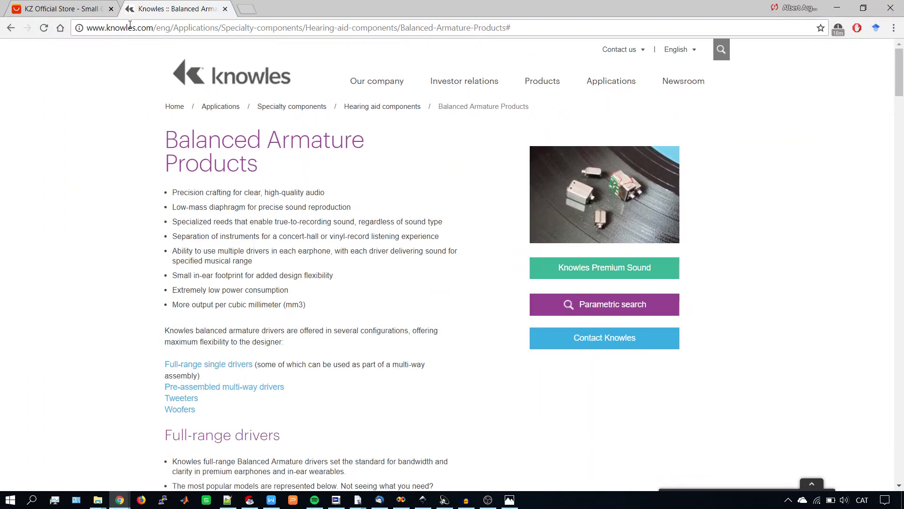
- Highlight 'knowles' in the address bar and bring the KZ Official Store tab forward
{"action": "left_click_drag", "start_coordinate": [105, 25], "coordinate": [136, 27]}
{"action": "left_click", "coordinate": [94, 10]}
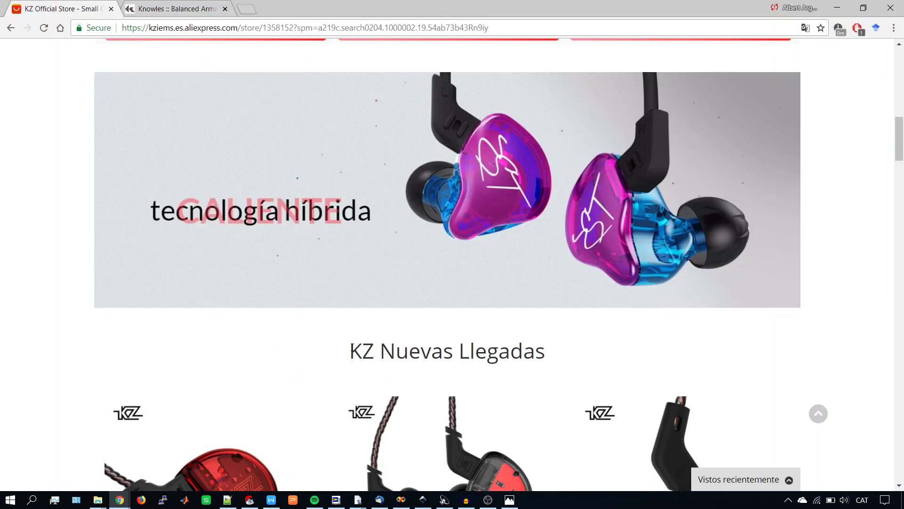
{"action": "scroll", "coordinate": [317, 341], "scroll_direction": "down", "scroll_amount": 3}
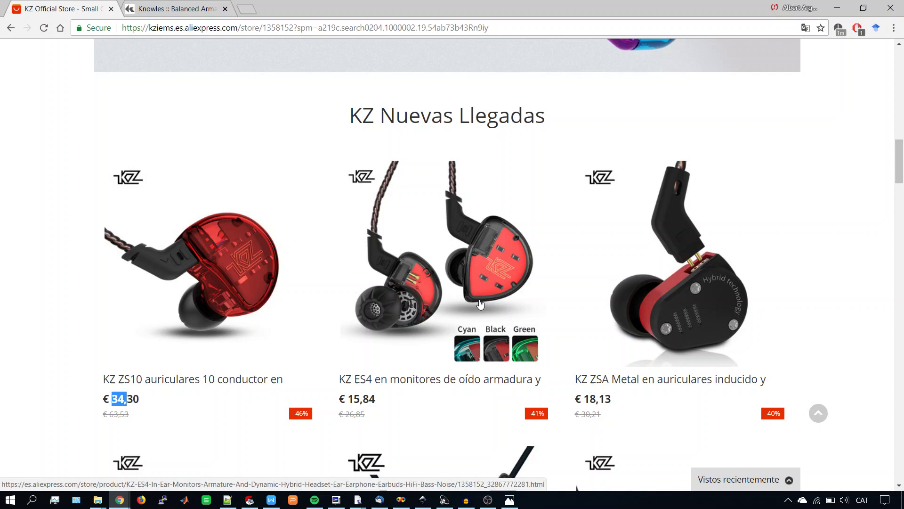
{"action": "scroll", "coordinate": [489, 293], "scroll_direction": "down", "scroll_amount": 5}
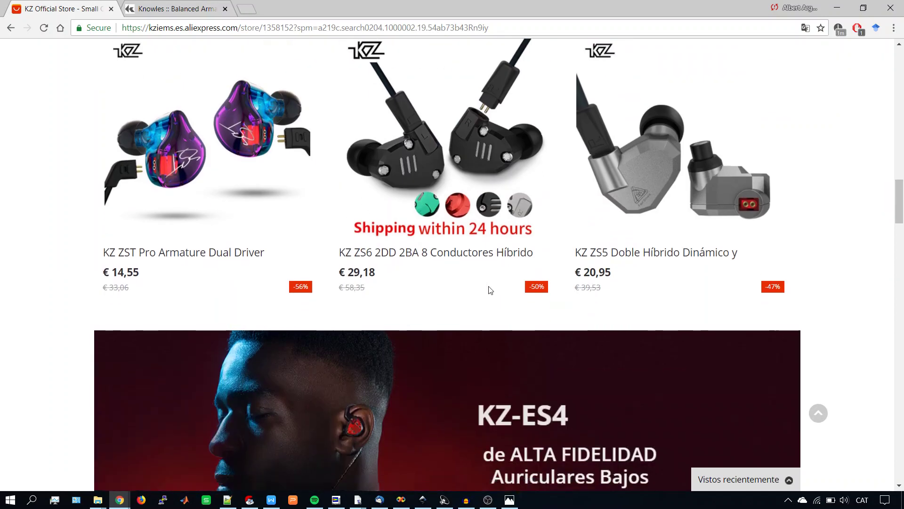
{"action": "scroll", "coordinate": [488, 289], "scroll_direction": "up", "scroll_amount": 5}
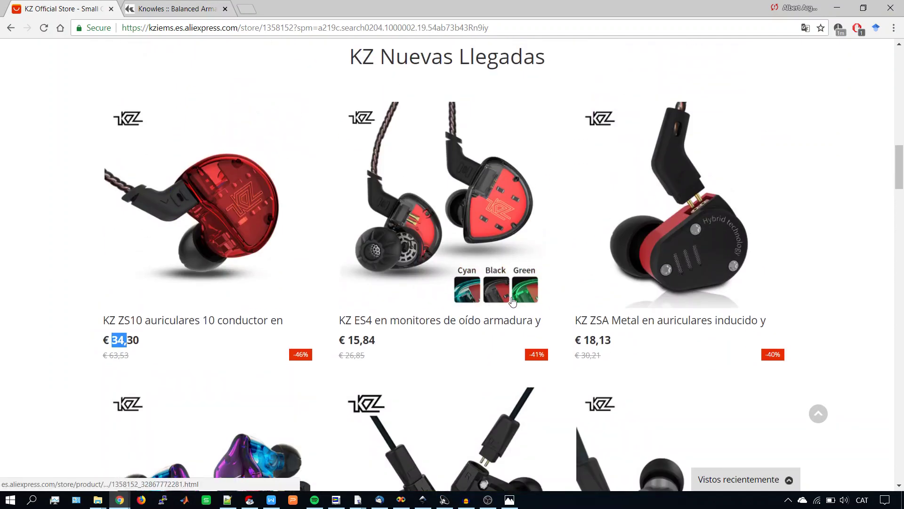